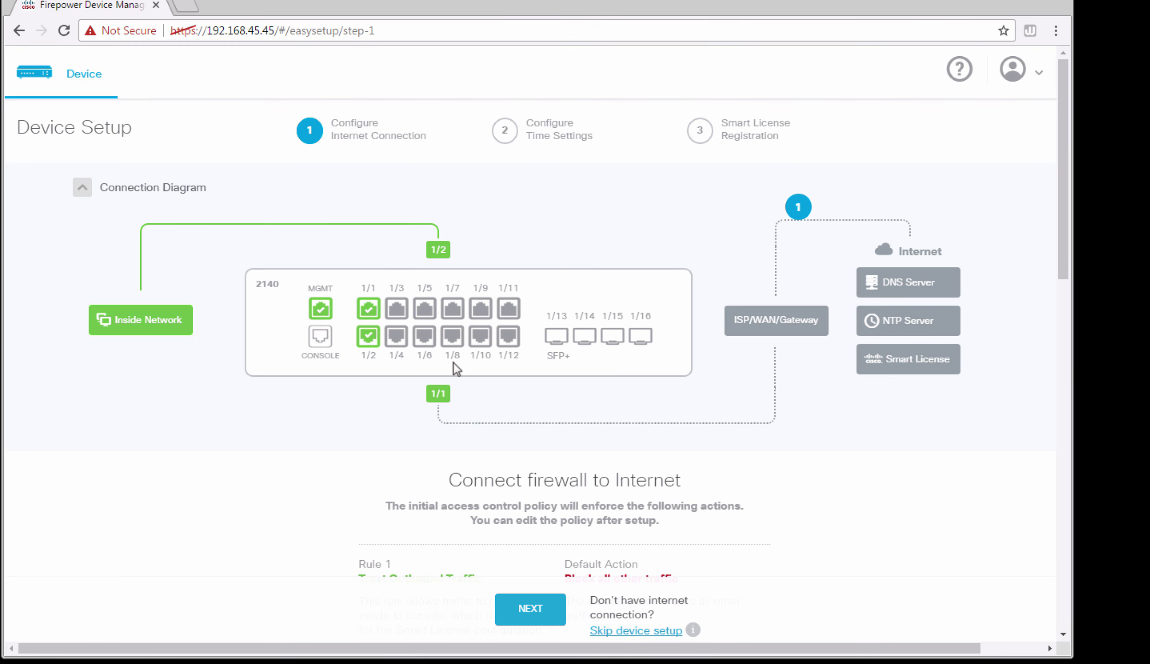
# Step: Configure the outside interface's IPv4 by manual input with the address 192.168.100.1
pyautogui.scroll(-2, 454, 362)
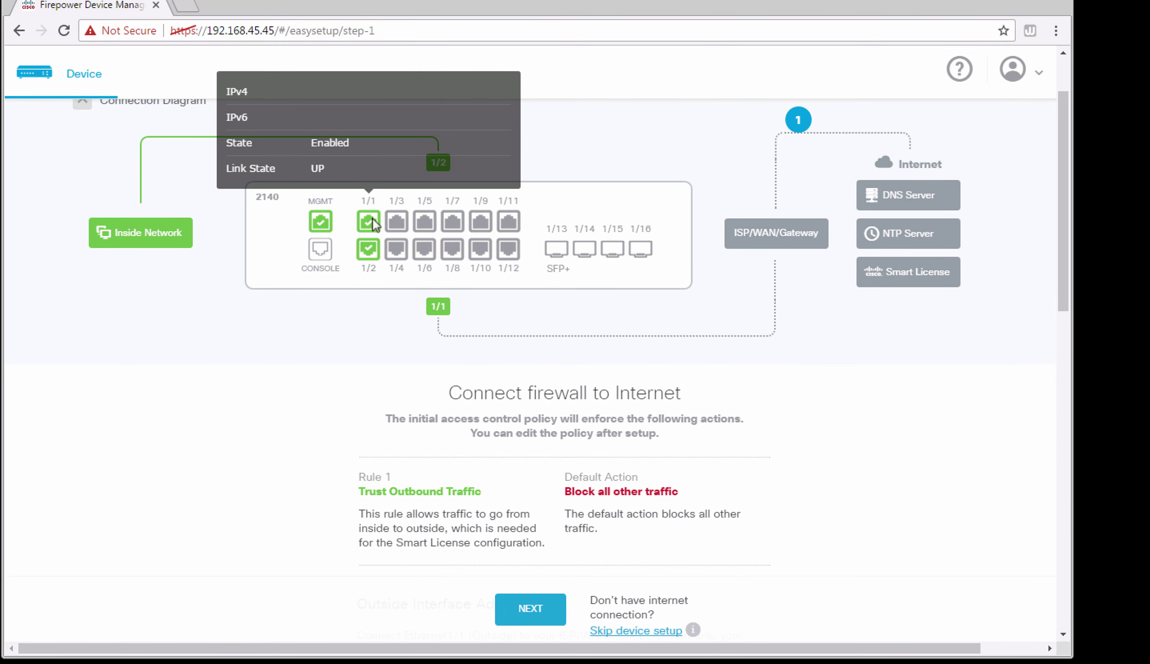
pyautogui.moveTo(369, 251)
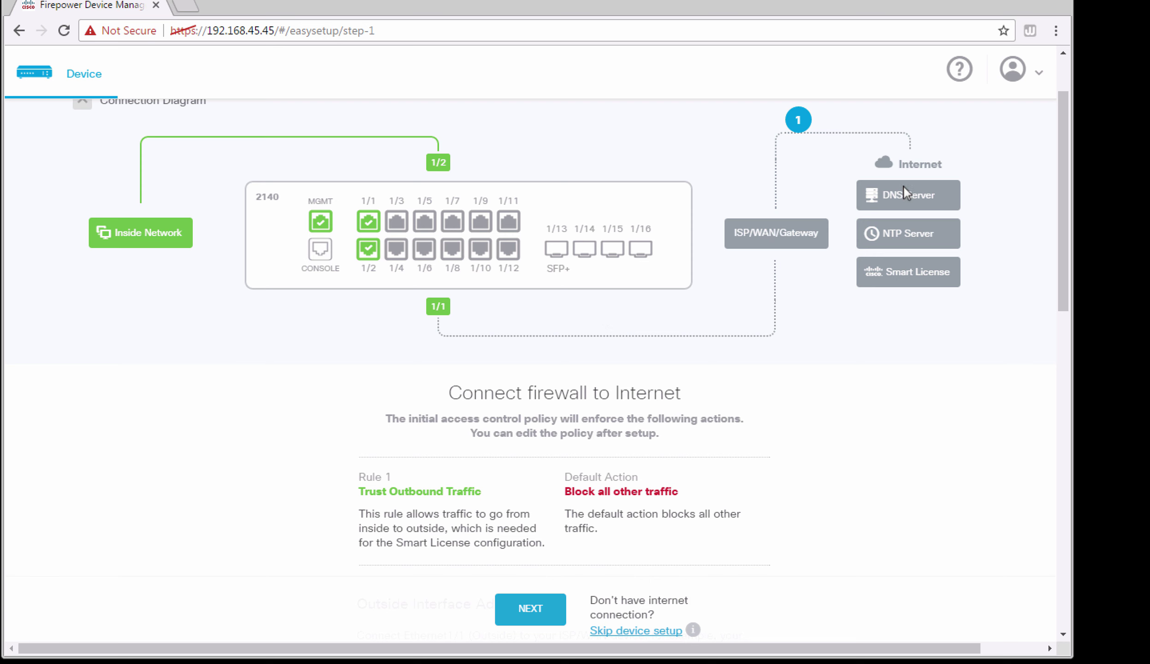
pyautogui.scroll(-4, 641, 526)
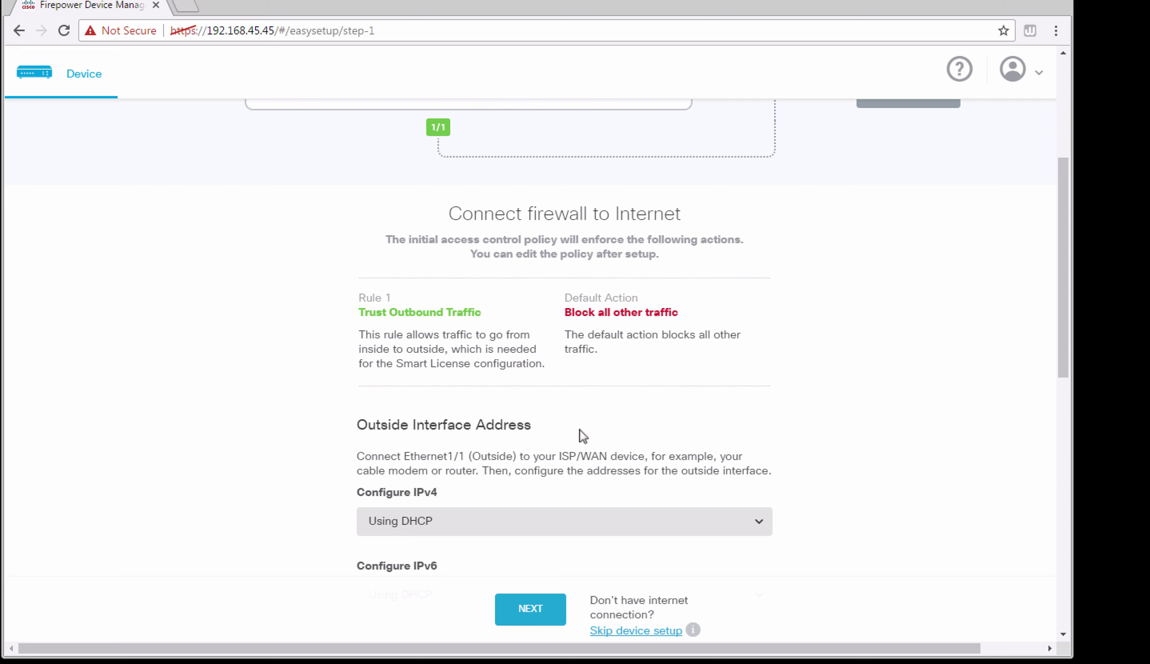
pyautogui.scroll(-2, 583, 436)
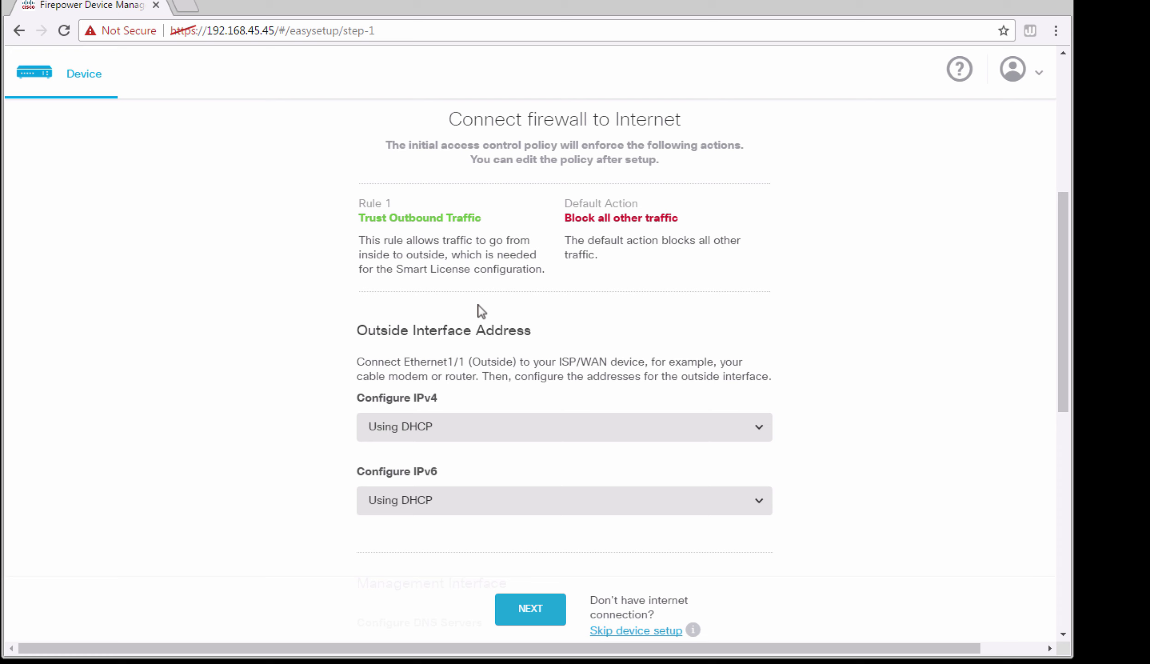
pyautogui.scroll(-1, 598, 348)
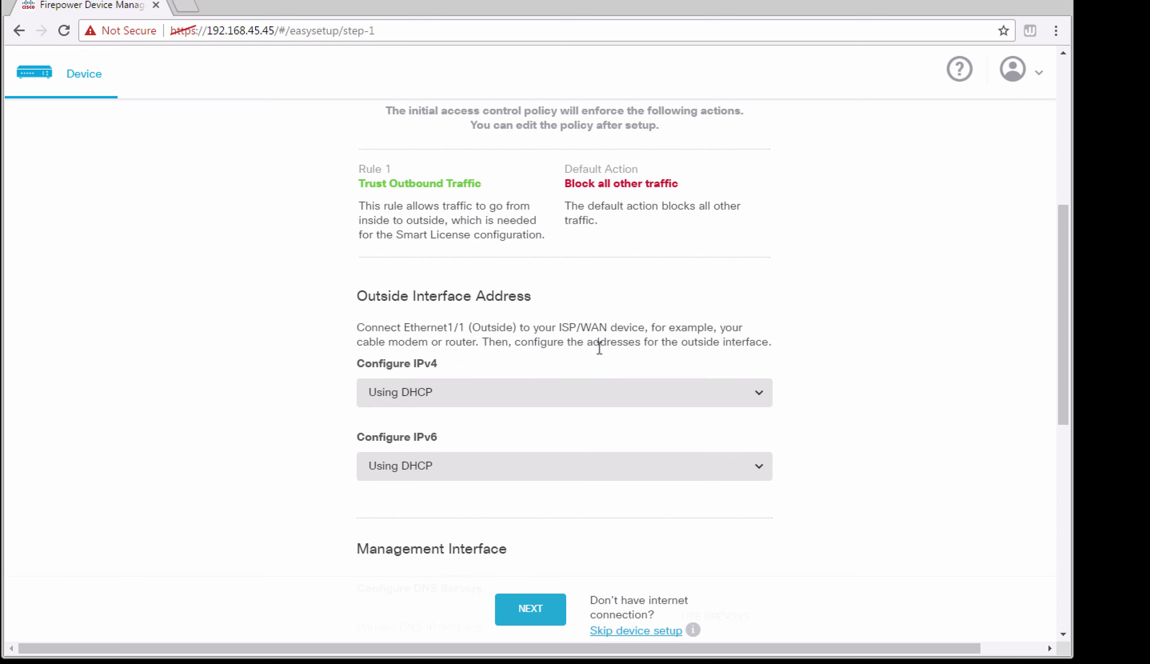
pyautogui.click(582, 396)
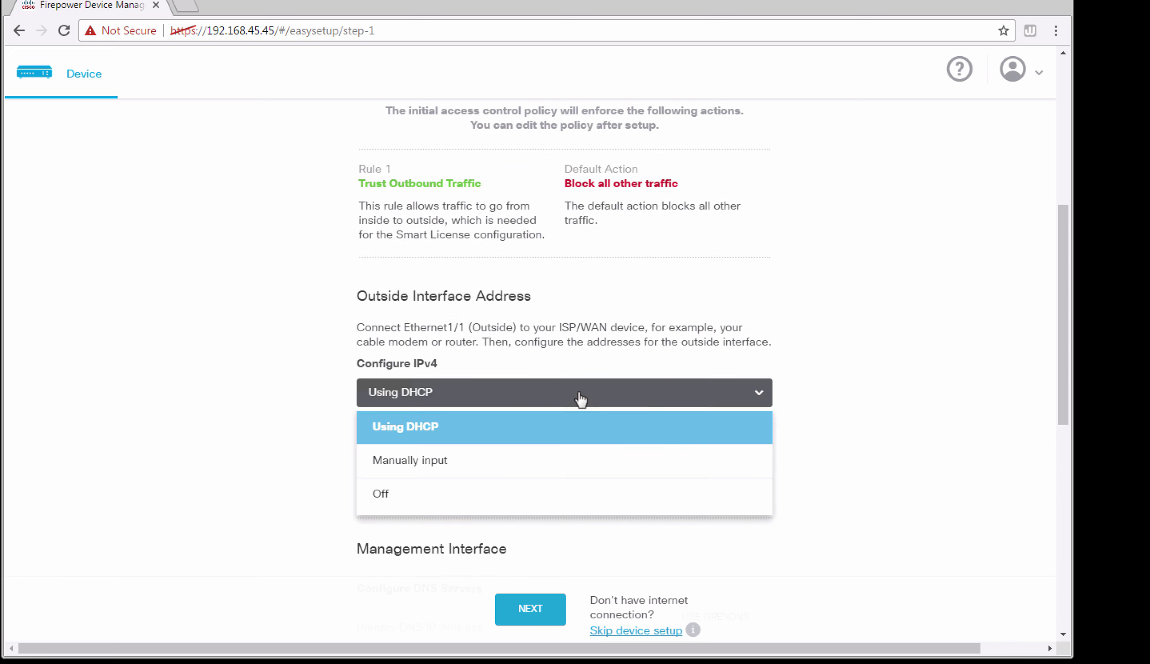
pyautogui.click(558, 461)
pyautogui.click(465, 464)
pyautogui.write('1')
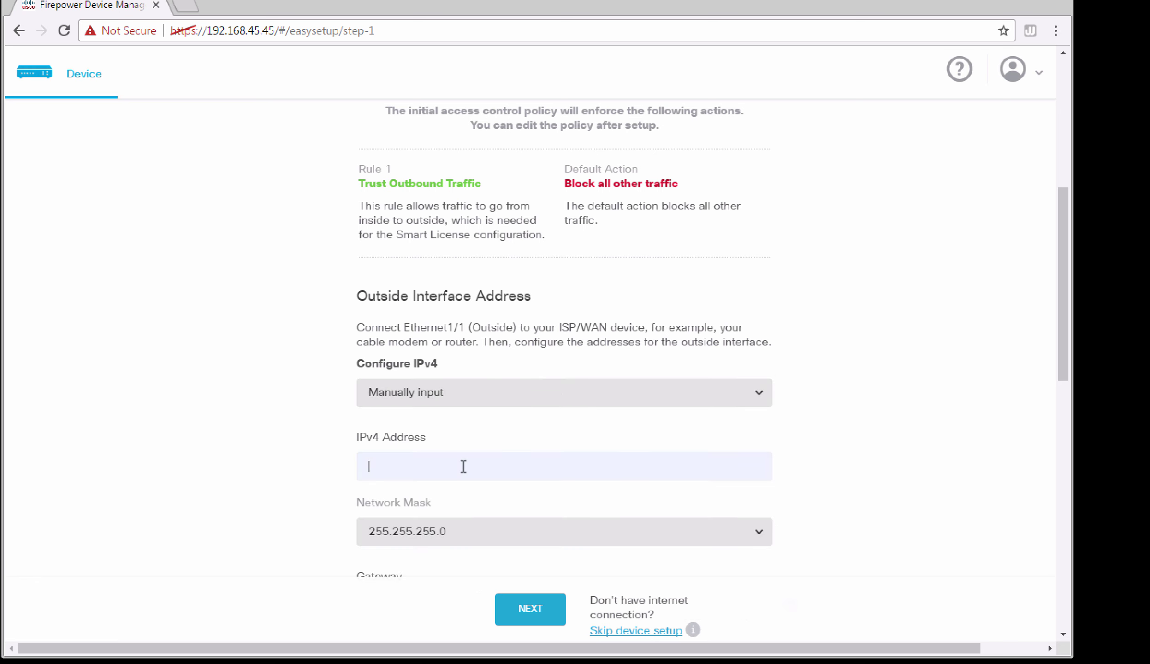
pyautogui.scroll(-1, 462, 466)
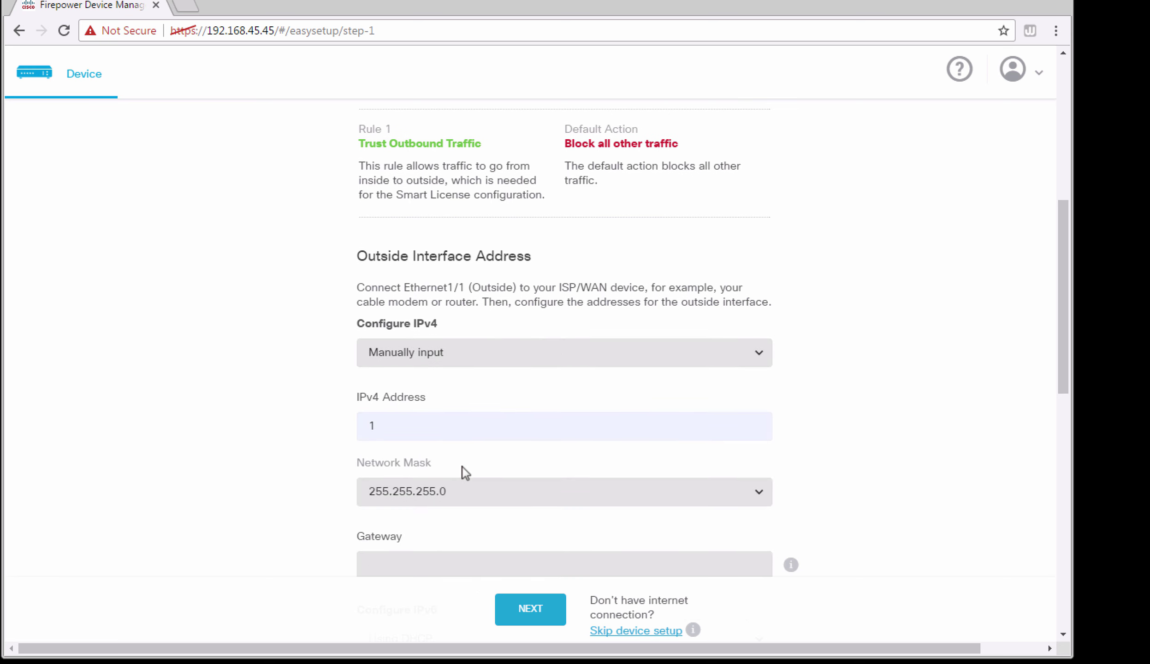
pyautogui.write('92.168.100.1')
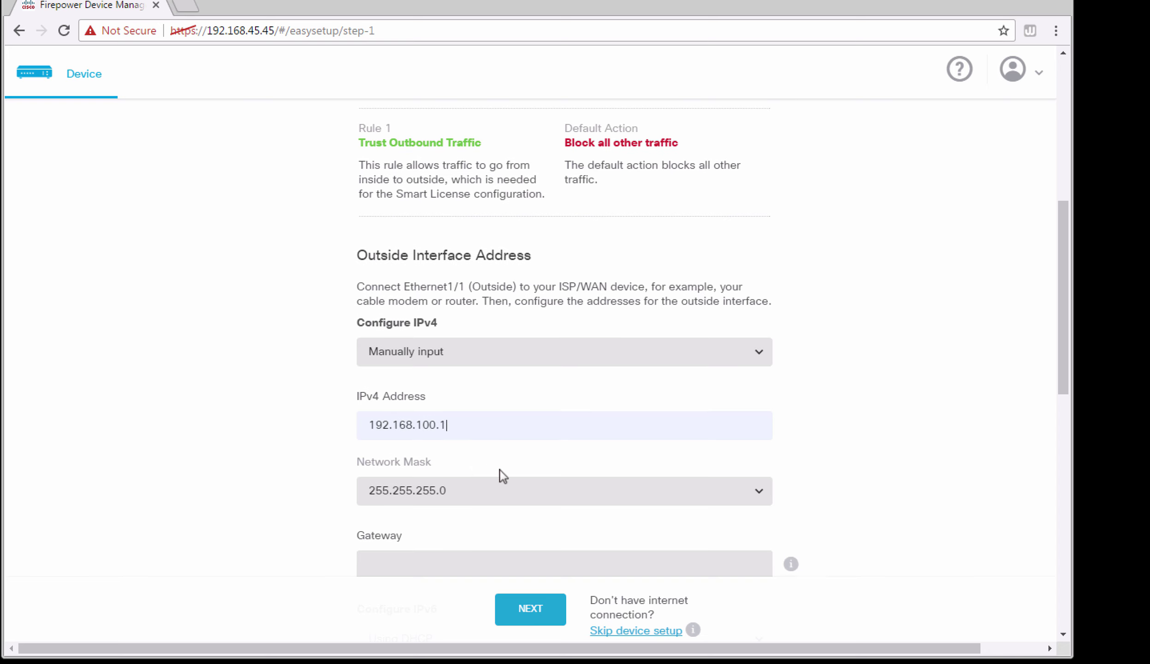
# Step: Set the outside interface's IPv4 gateway to 192.168.100.2
pyautogui.scroll(-2, 500, 470)
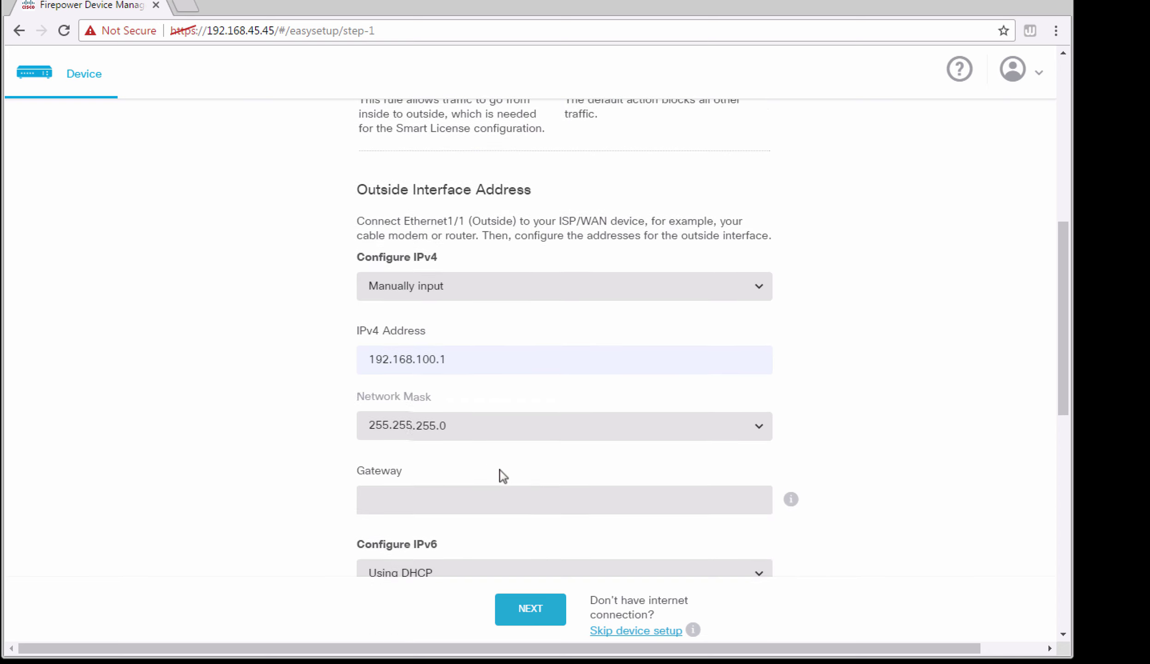
pyautogui.click(457, 493)
pyautogui.write('19')
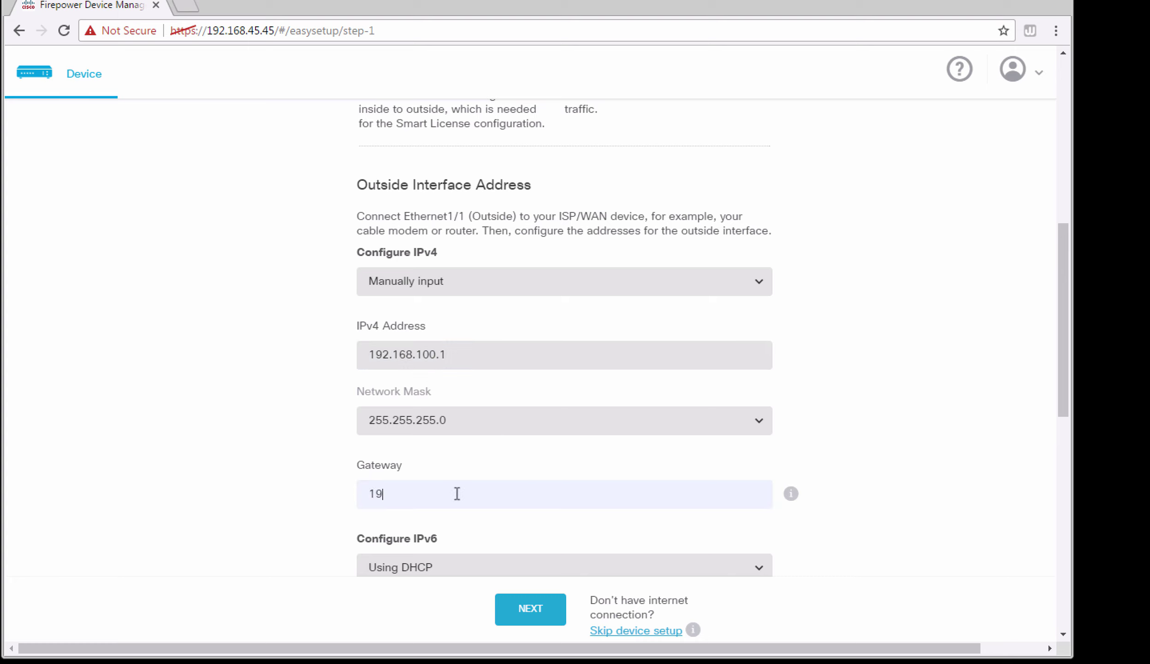
pyautogui.write('2.168.100.2')
# Step: Turn off IPv6 configuration for the outside interface
pyautogui.scroll(-4, 468, 496)
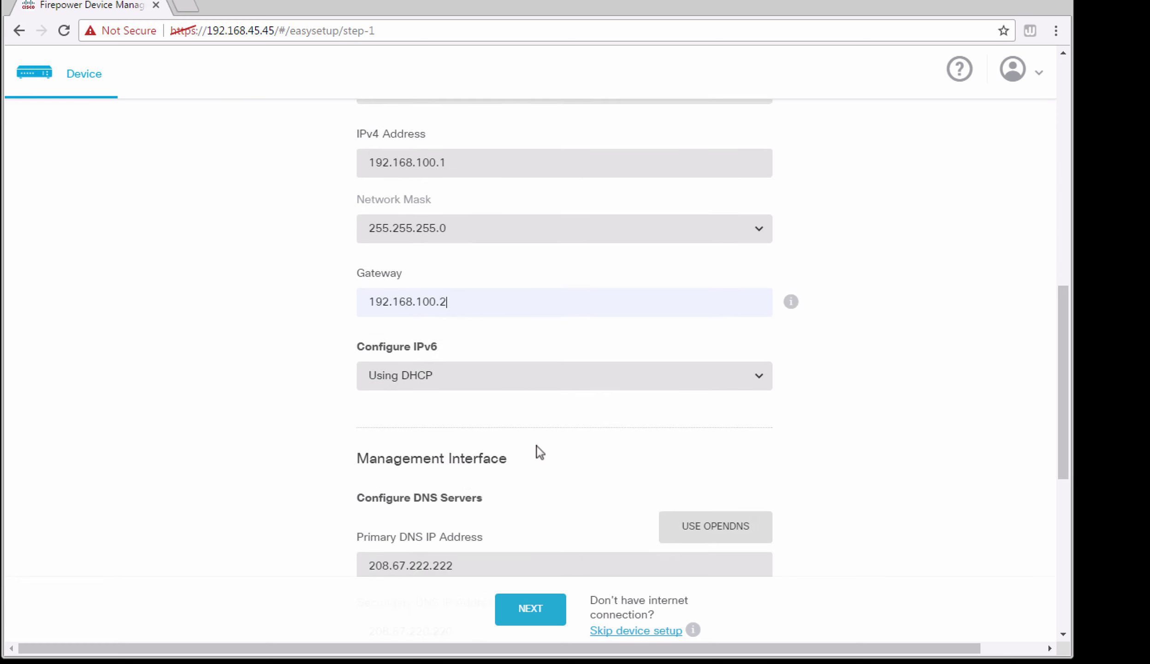
pyautogui.scroll(-3, 536, 450)
pyautogui.click(757, 239)
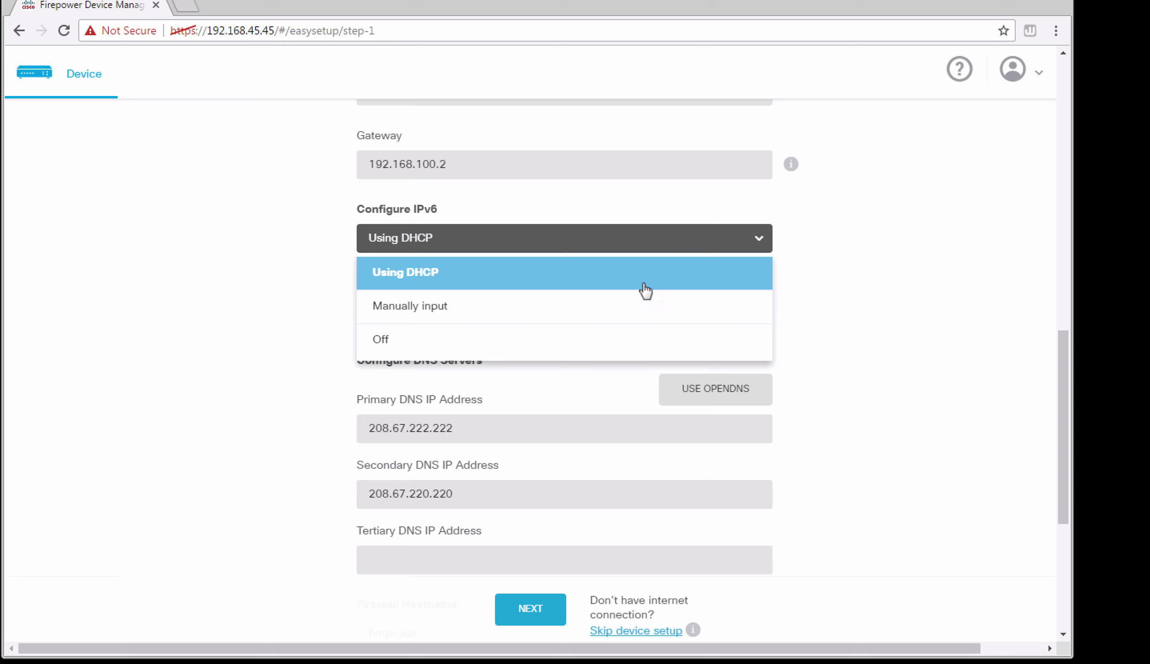
pyautogui.click(534, 347)
# Step: Use OpenDNS for the management interface and set the firewall hostname to Firepower2140, then submit the internet connection settings
pyautogui.scroll(-7, 547, 355)
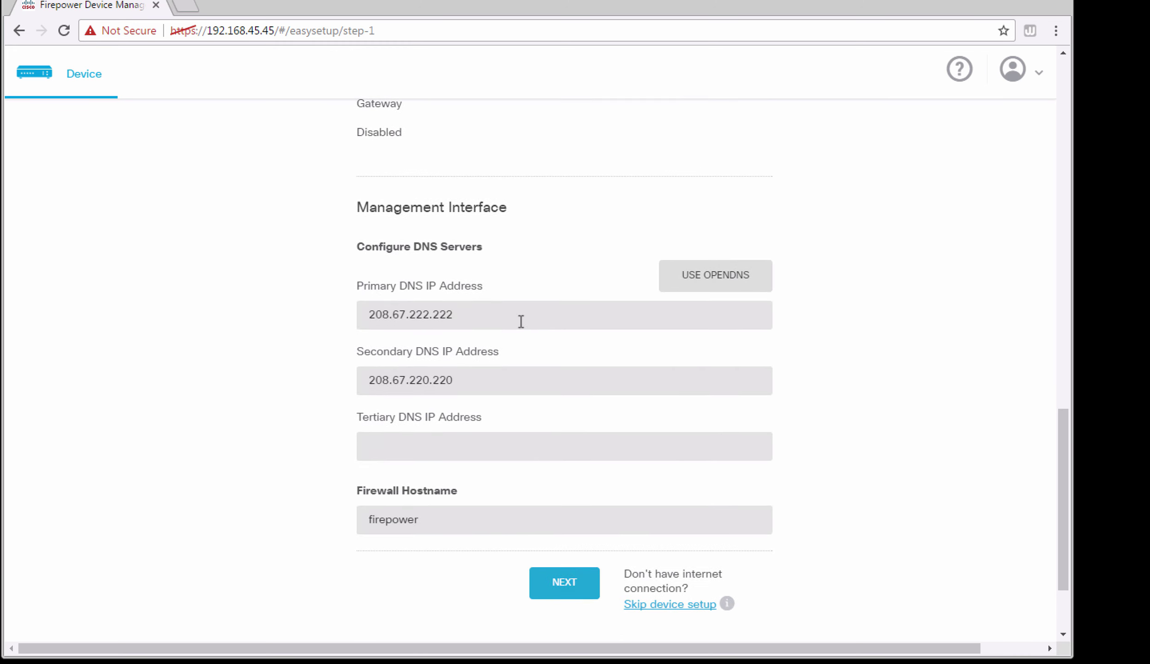
pyautogui.click(704, 282)
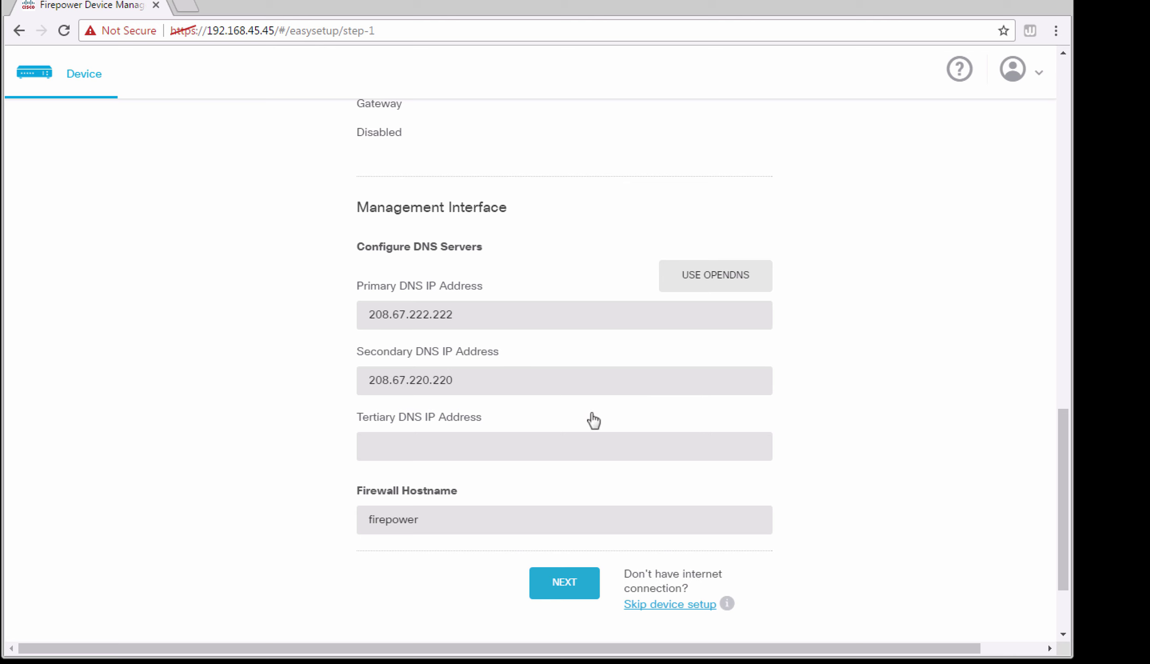
pyautogui.scroll(-3, 594, 420)
pyautogui.doubleClick(468, 402)
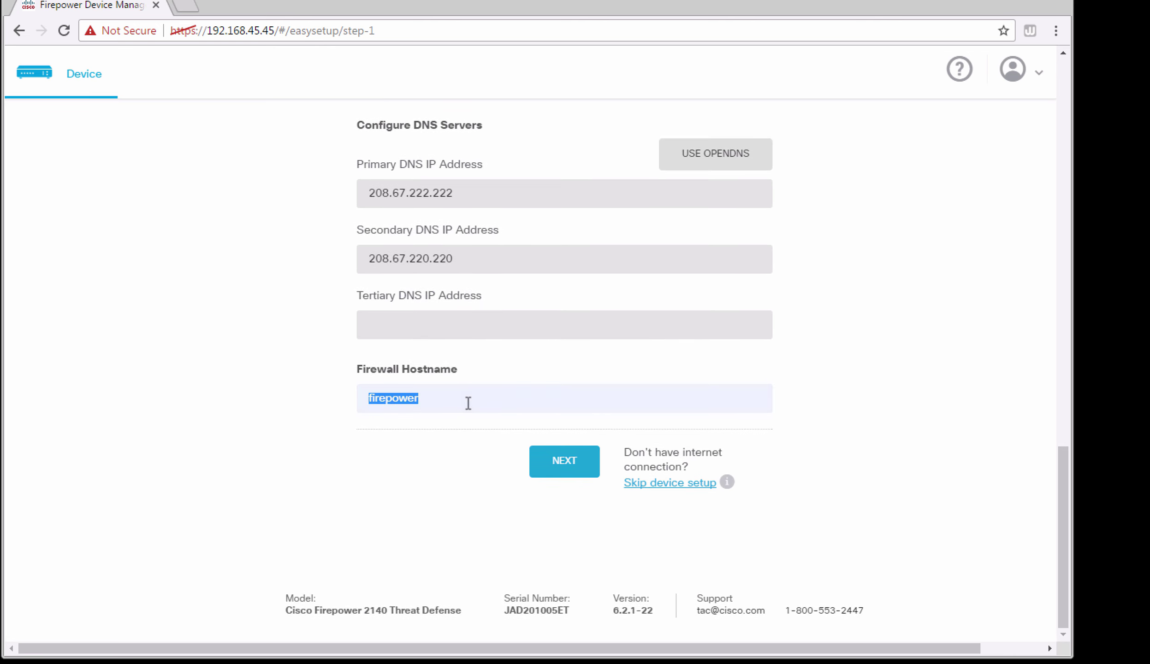
pyautogui.write('Firepow')
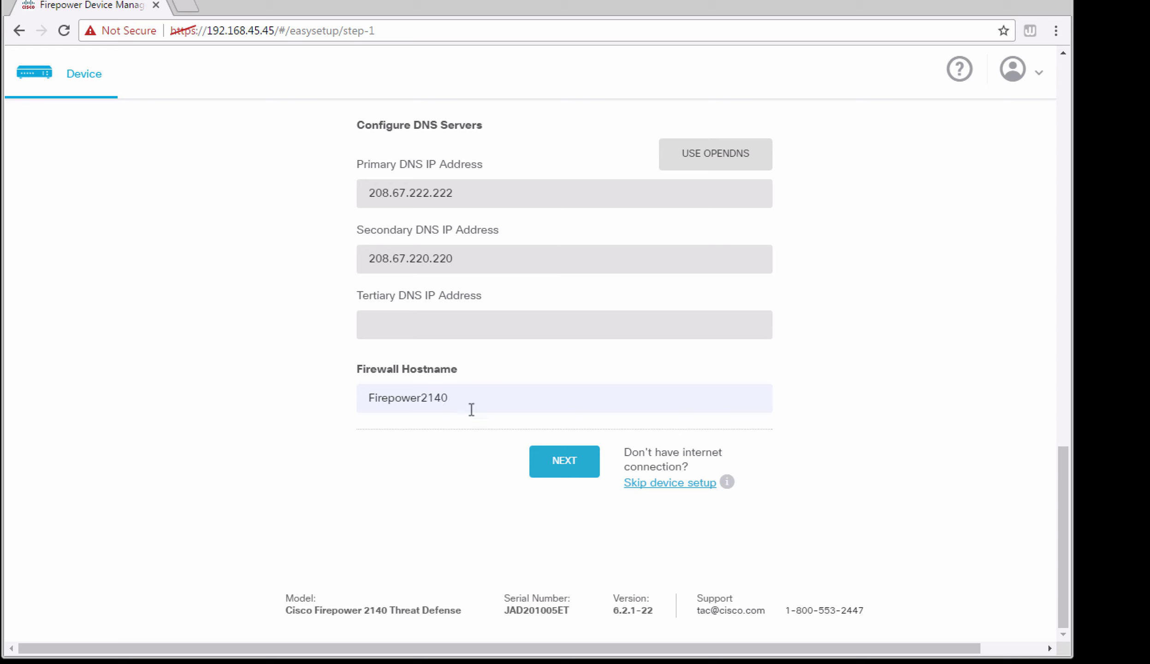
pyautogui.click(545, 461)
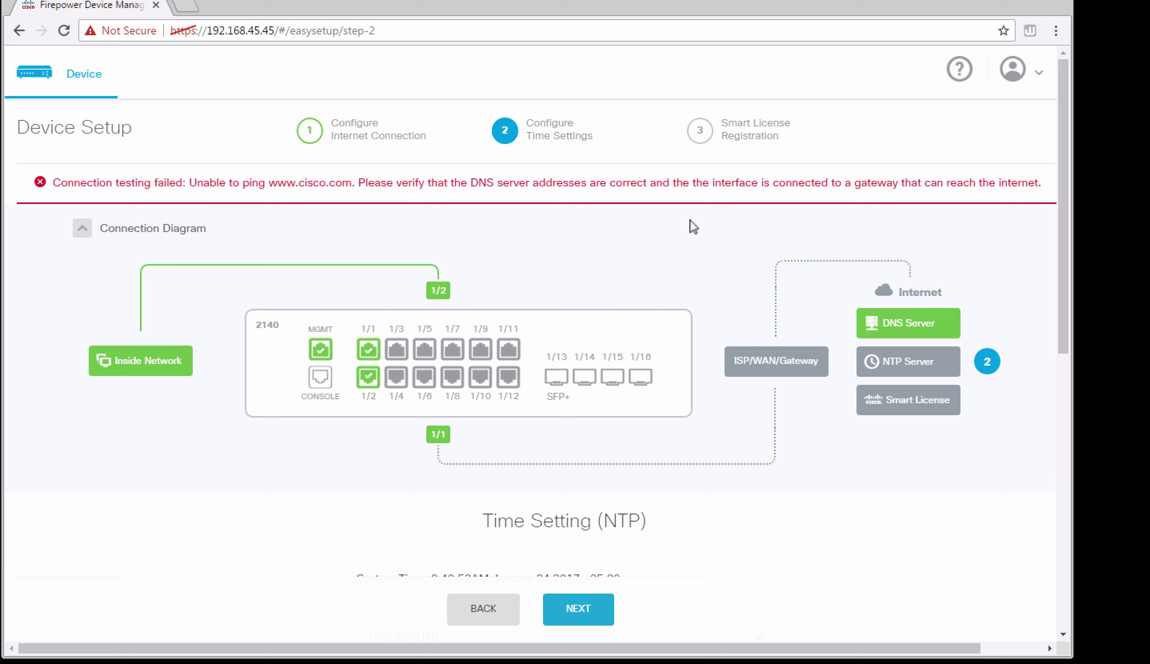
# Step: Set the time zone to (+05:30) Asia/Kolkata and save the time settings with the default NTP time server
pyautogui.scroll(-6, 695, 368)
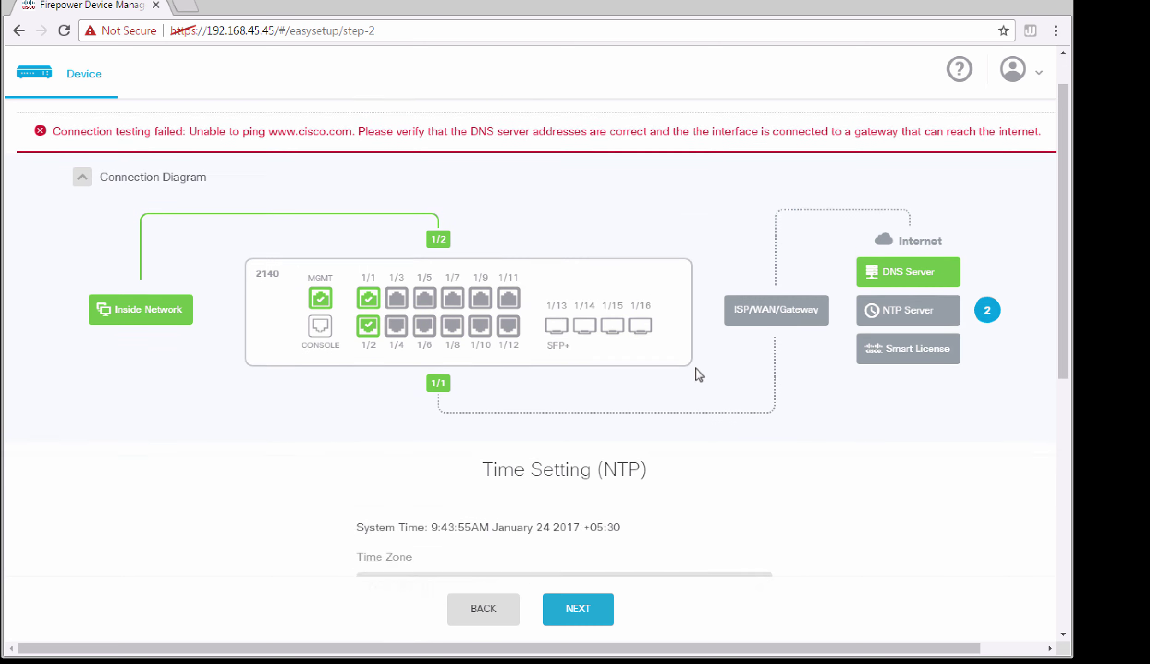
pyautogui.scroll(-1, 695, 375)
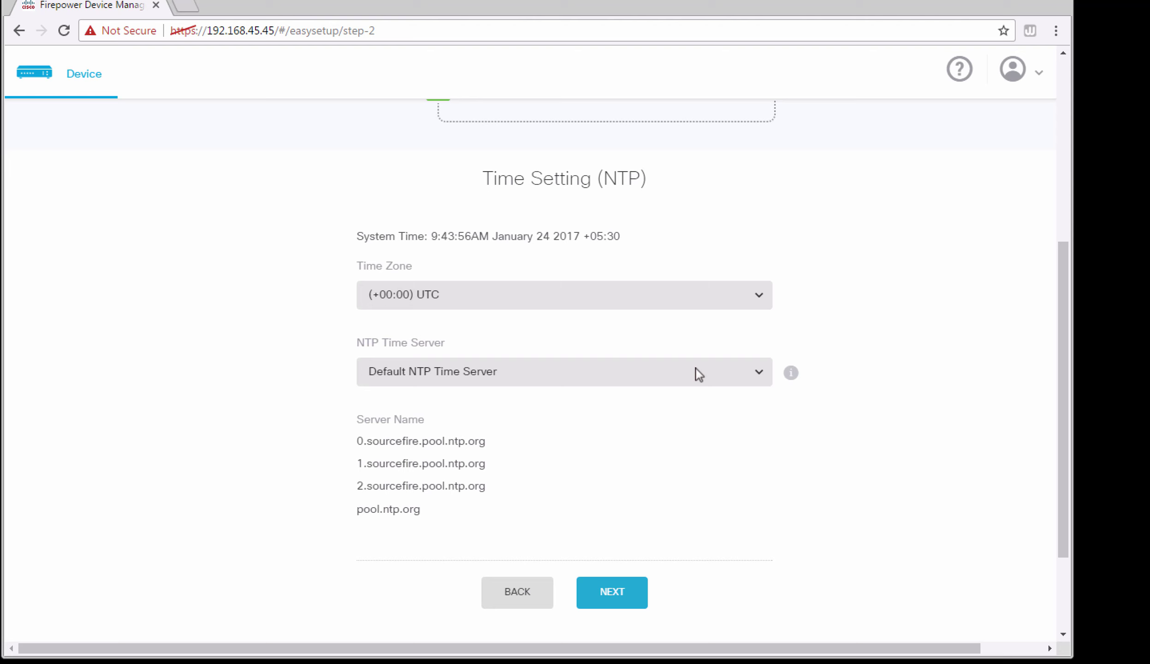
pyautogui.click(757, 290)
pyautogui.scroll(-10, 608, 421)
pyautogui.click(606, 414)
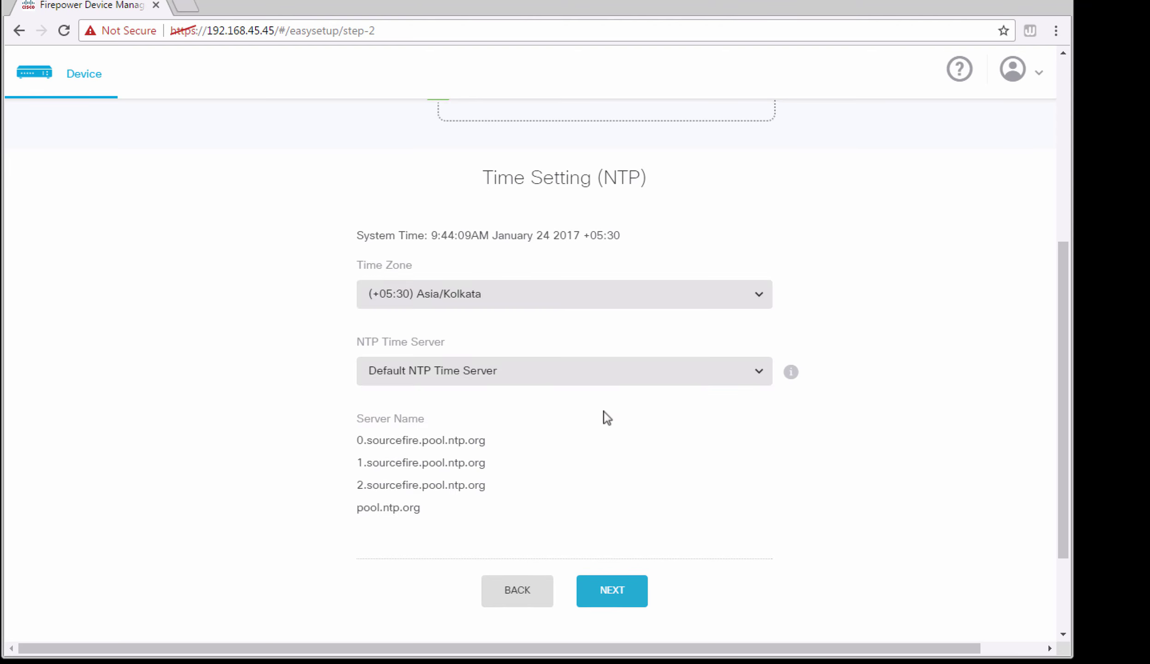
pyautogui.click(614, 594)
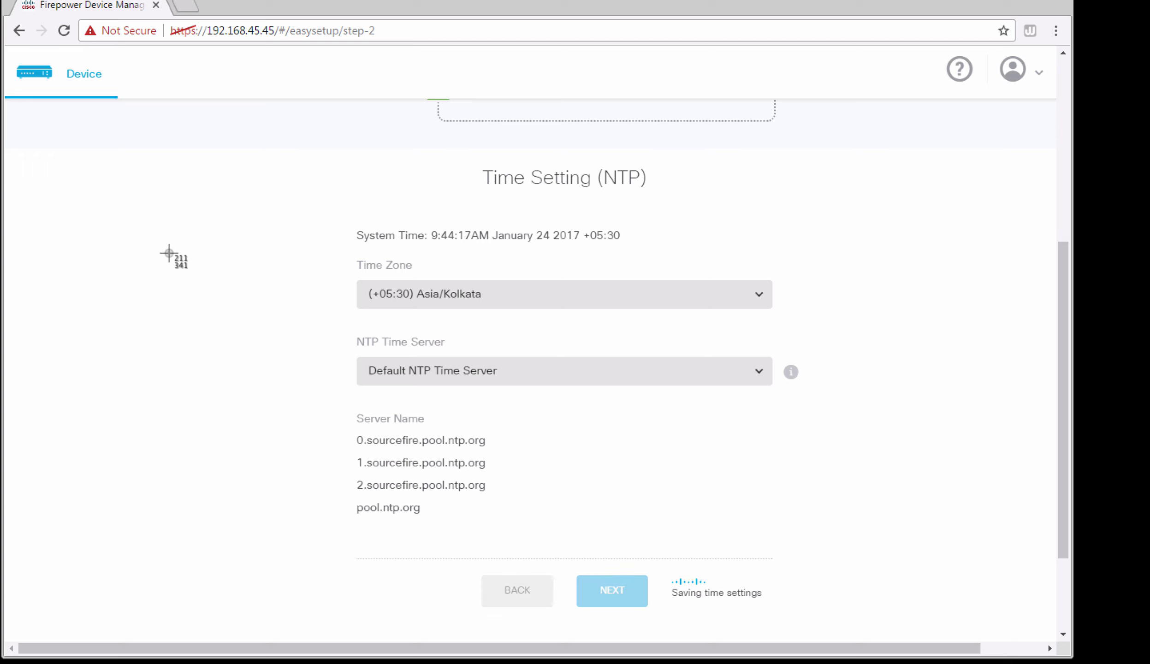
# Step: Choose the 90-day evaluation period without registration and finish the device setup
pyautogui.click(355, 471)
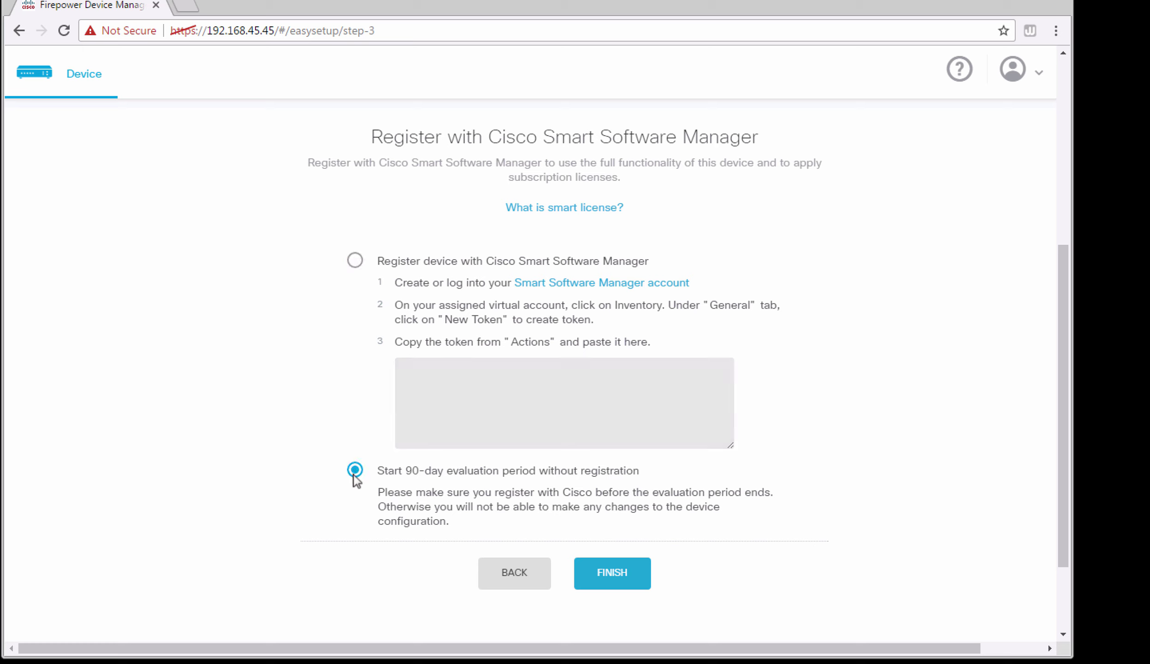
pyautogui.click(612, 571)
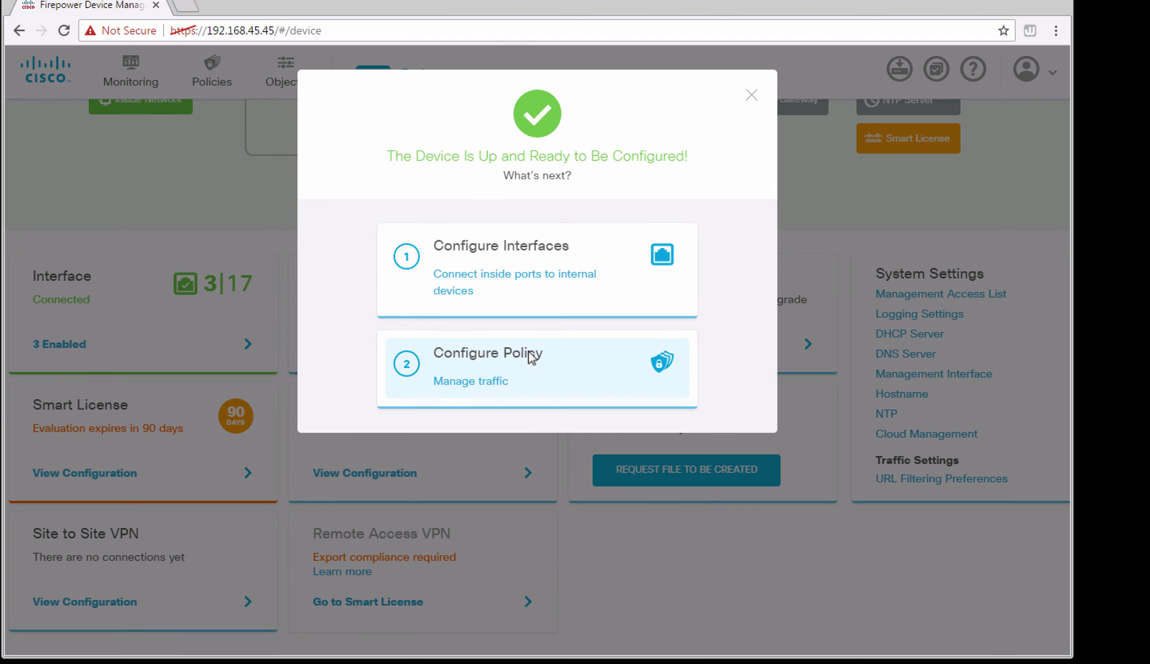
# Step: Change the IPv4 address of the inside interface Ethernet1/2 to 172.16.10.1 and save it
pyautogui.click(556, 286)
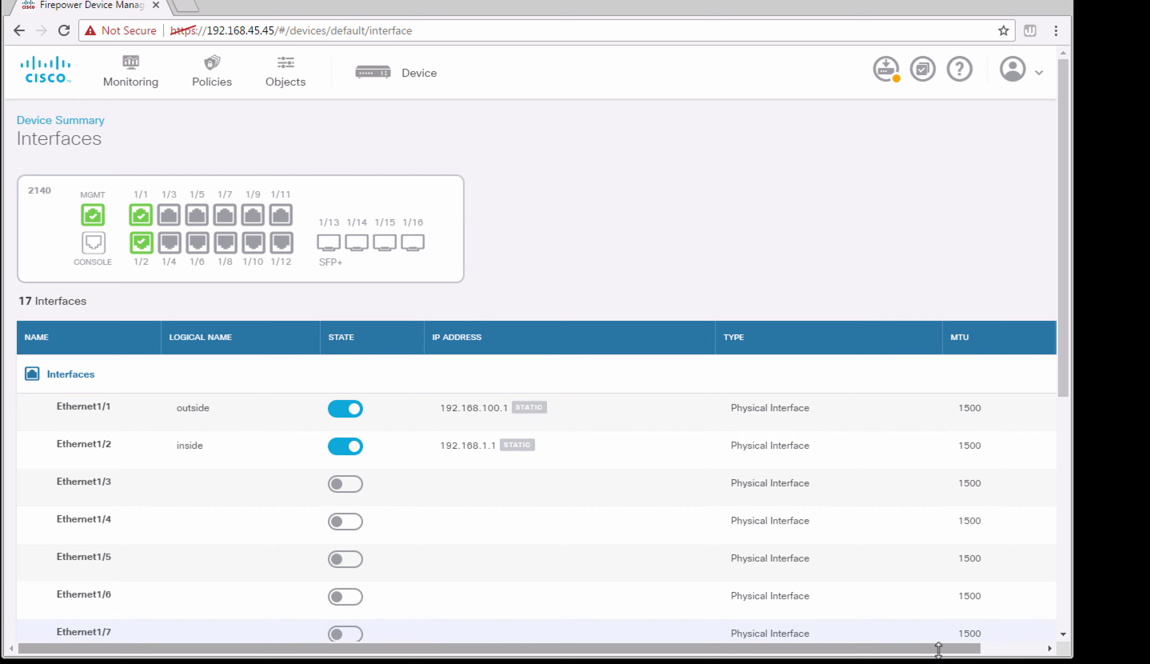
pyautogui.moveTo(941, 648); pyautogui.dragTo(1056, 646)
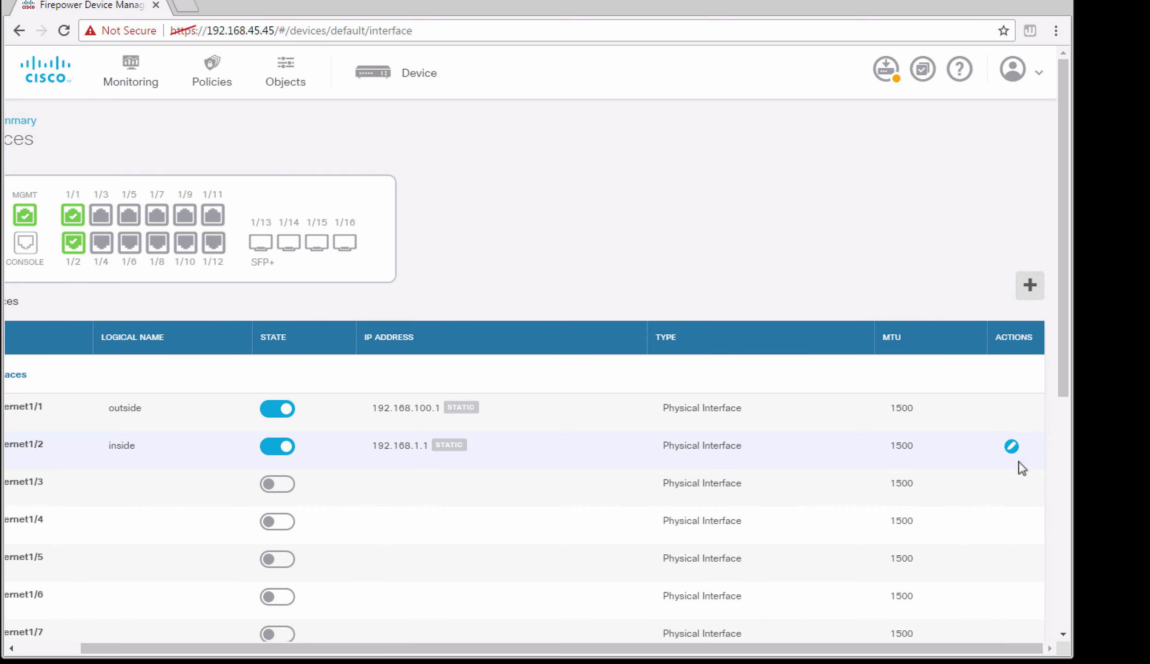
pyautogui.click(1011, 449)
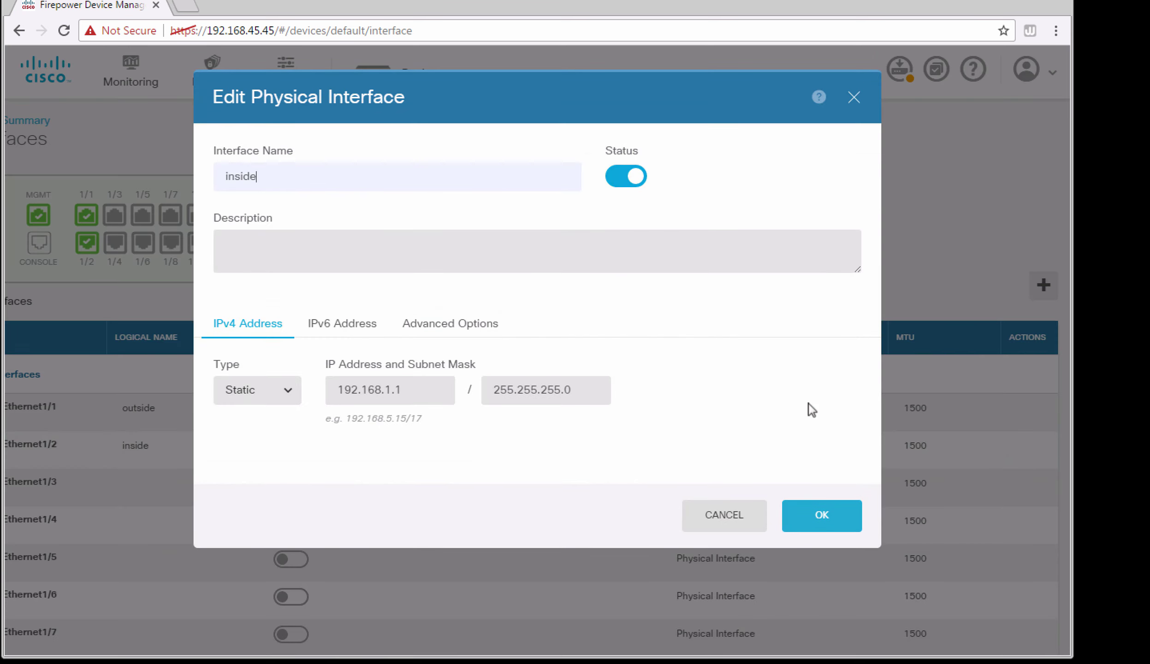
pyautogui.doubleClick(424, 390)
pyautogui.write('172.')
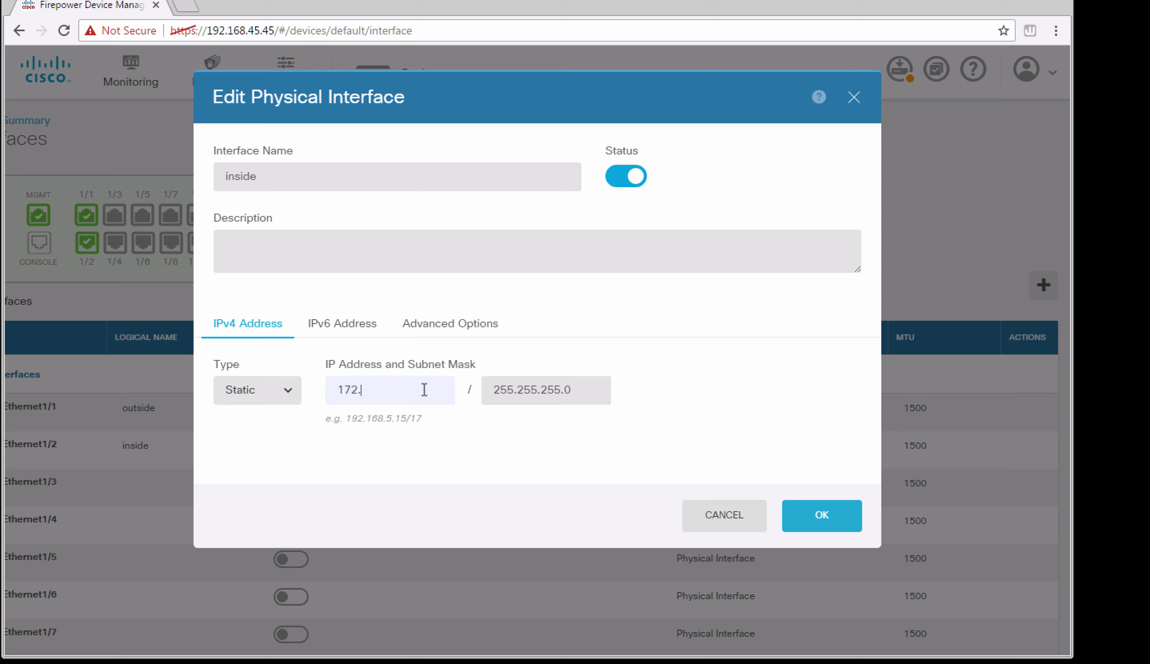
pyautogui.write('16.10.1')
pyautogui.click(825, 514)
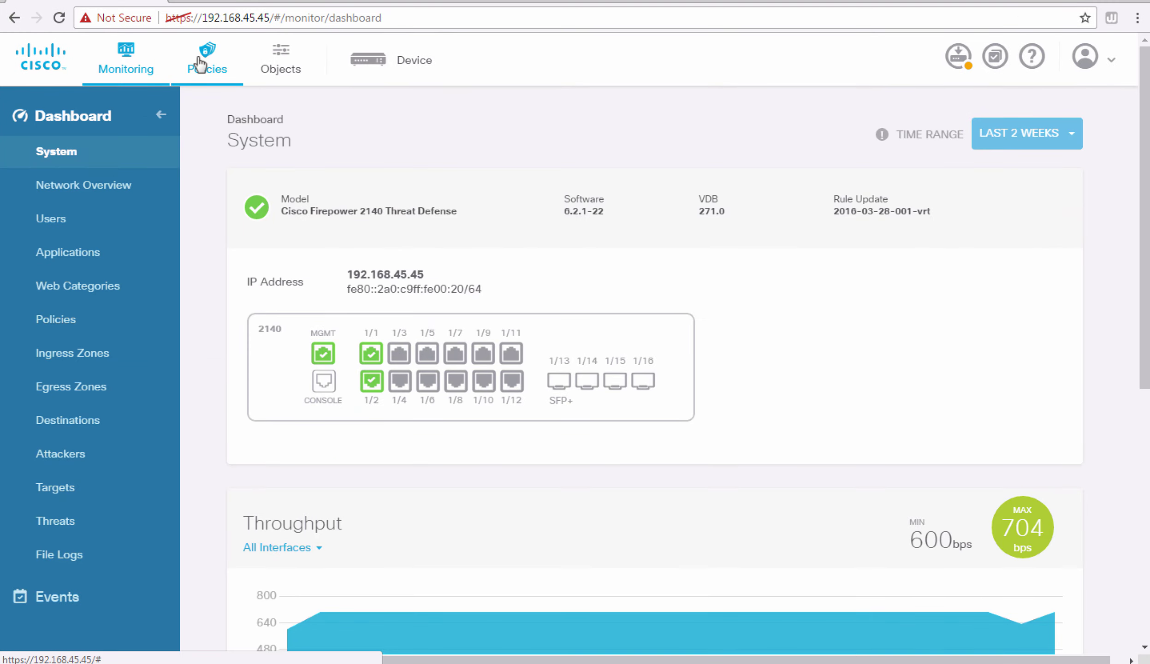
# Step: Review the settings of the Inside_Outside_Rule access control rule and close it
pyautogui.click(201, 64)
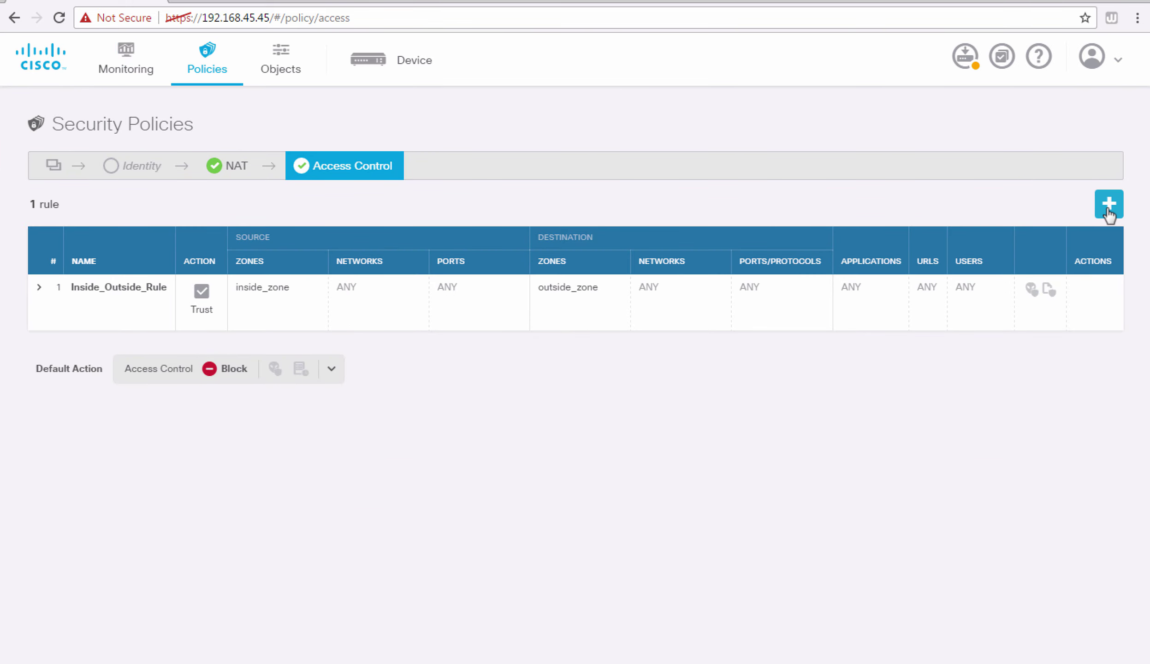
pyautogui.moveTo(1034, 305)
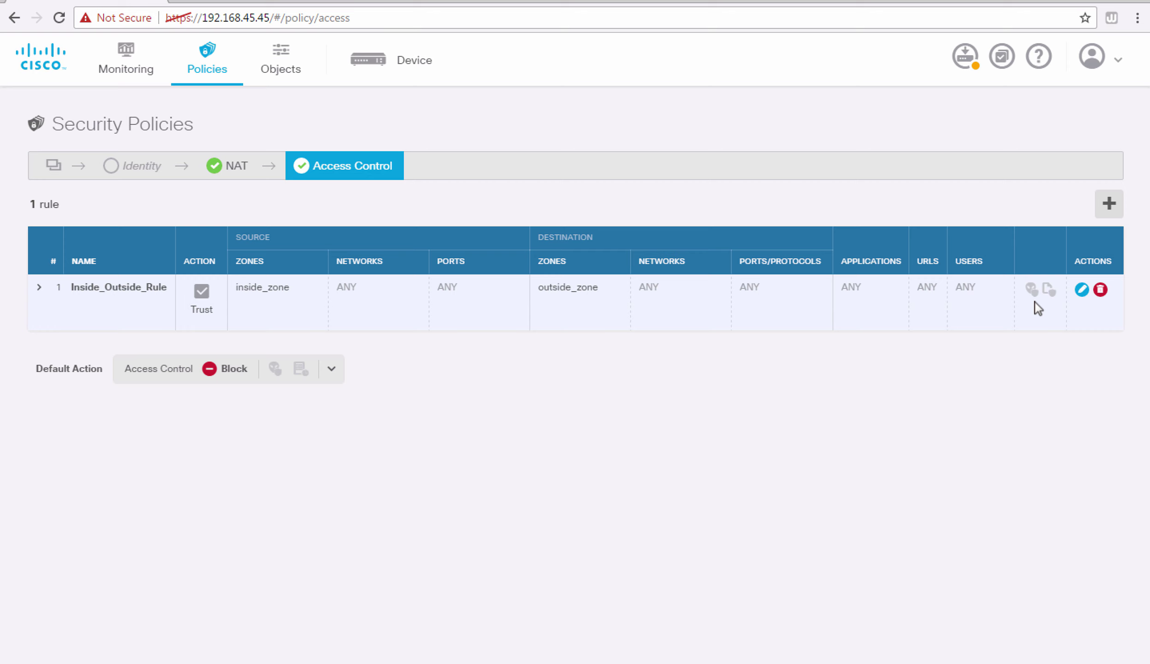
pyautogui.click(1082, 290)
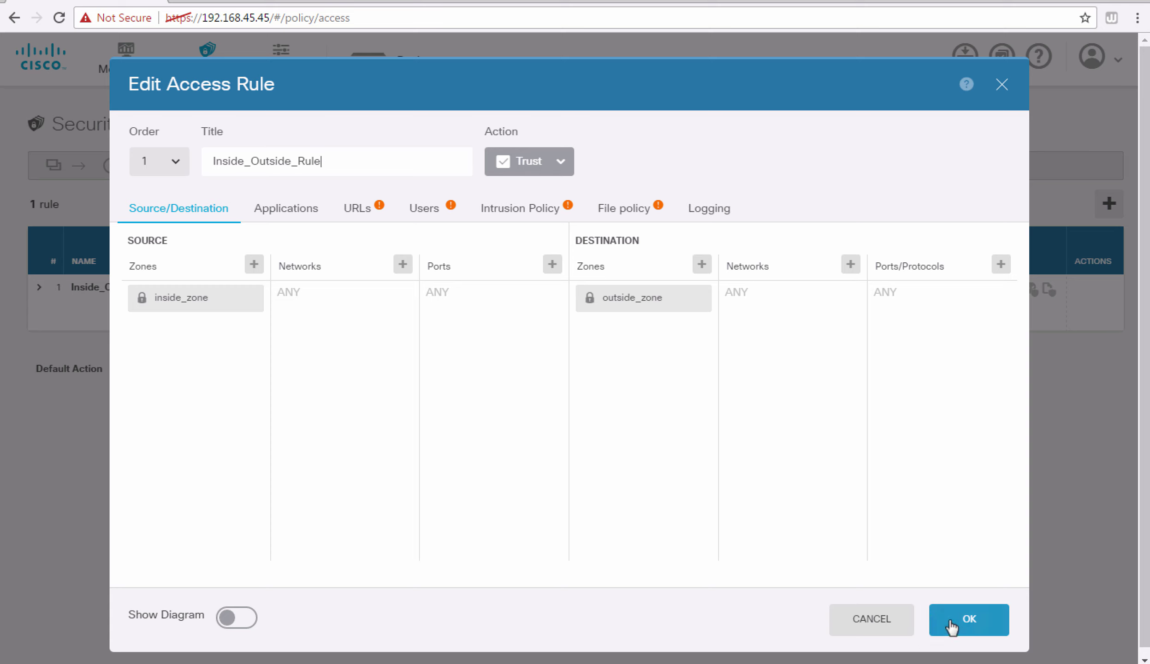
pyautogui.click(970, 621)
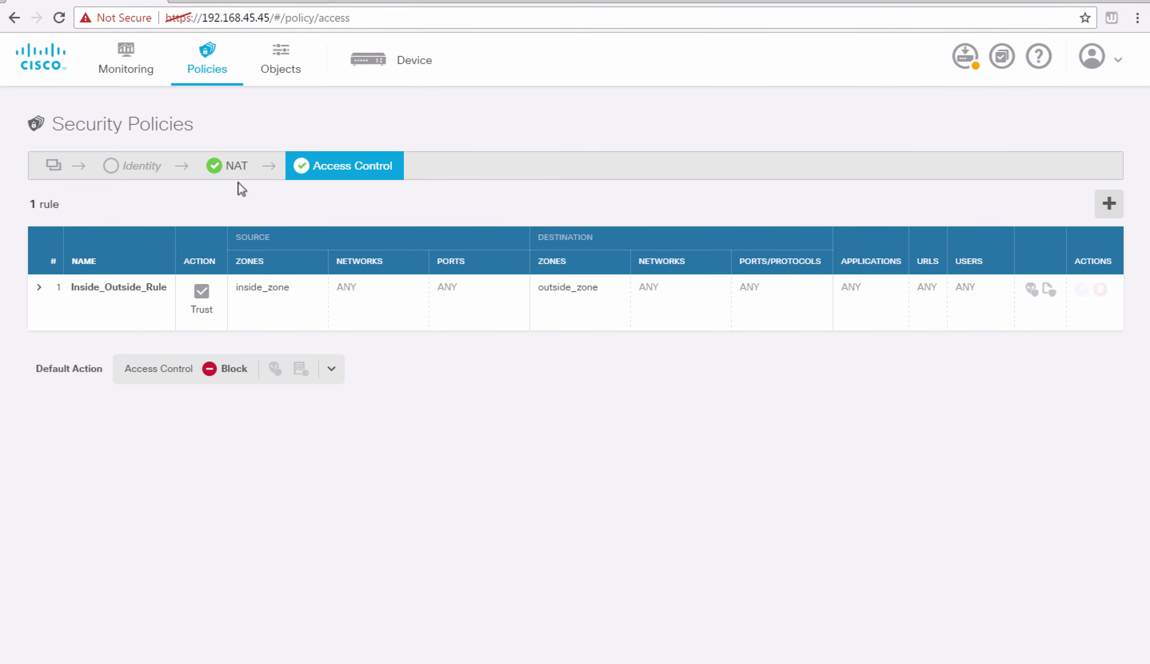
# Step: Review the InsideOutsideNatRule NAT rule with its packet translation diagram shown, and accept the rule without changing its settings
pyautogui.click(231, 173)
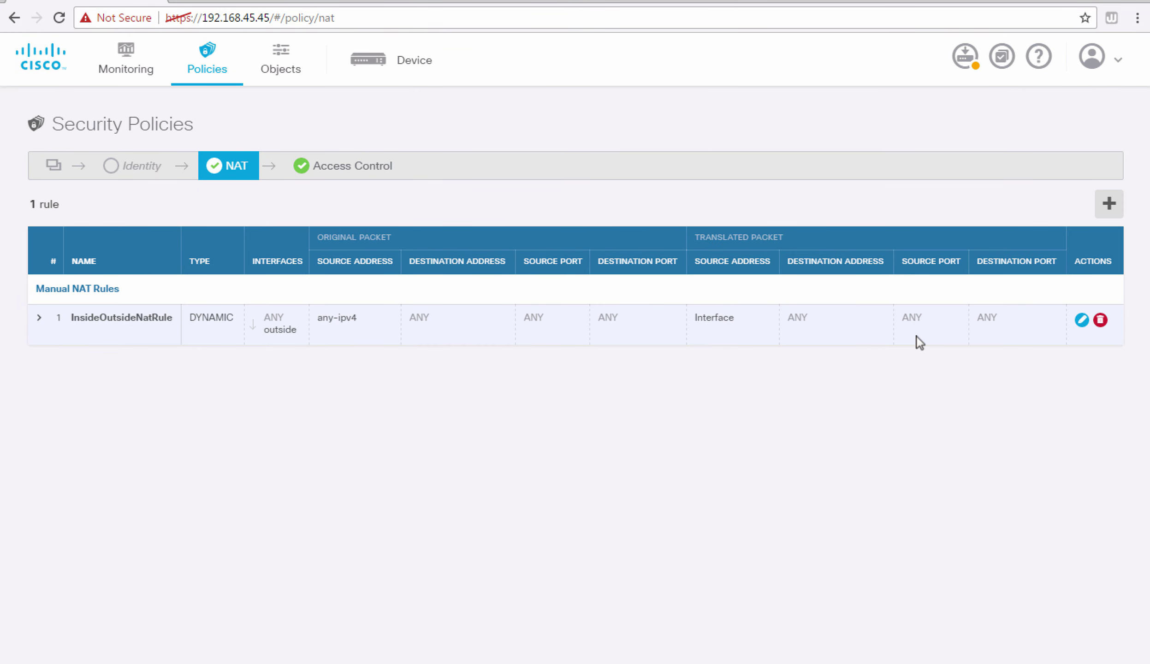
pyautogui.click(1082, 320)
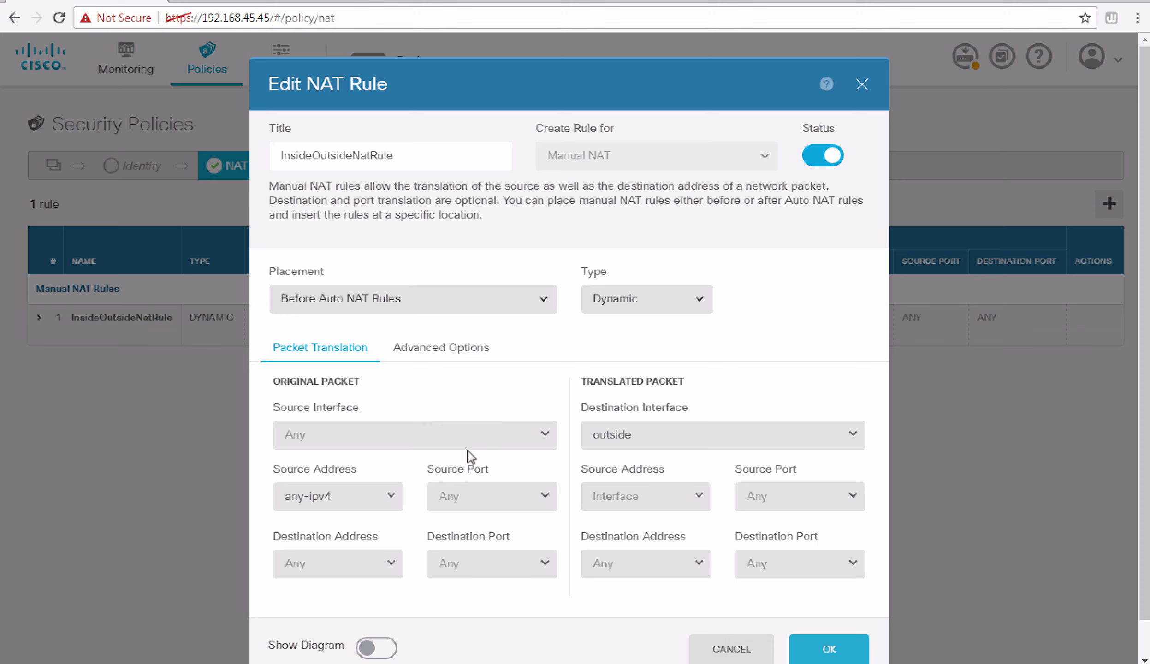
pyautogui.scroll(-1, 636, 539)
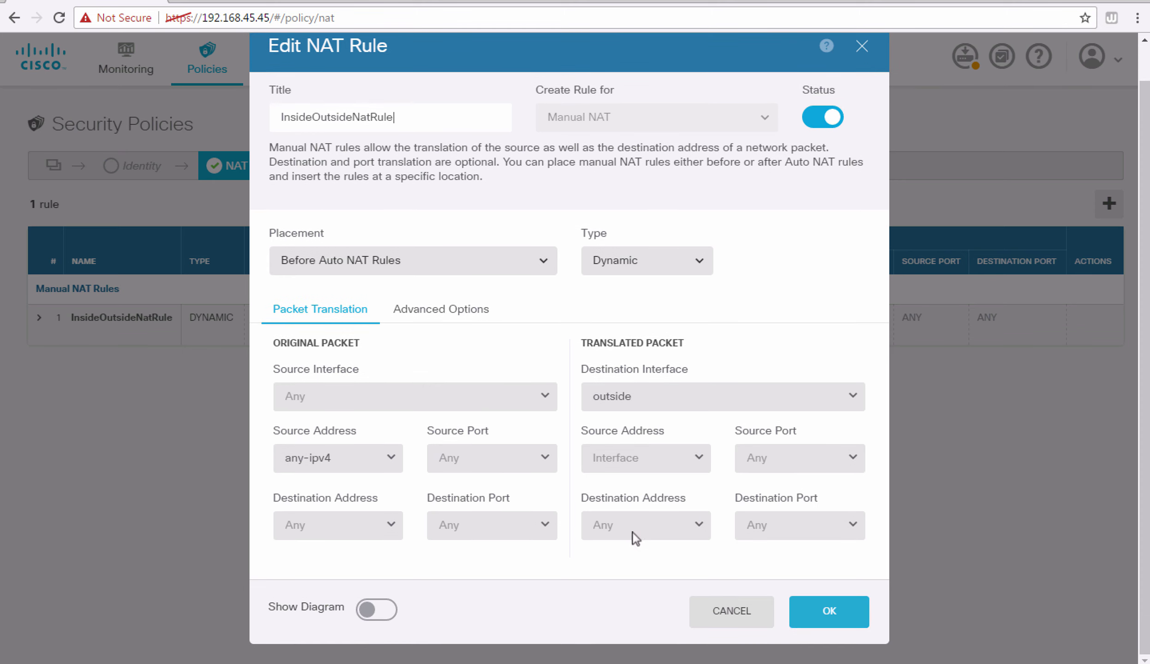
pyautogui.click(377, 610)
pyautogui.scroll(-4, 483, 595)
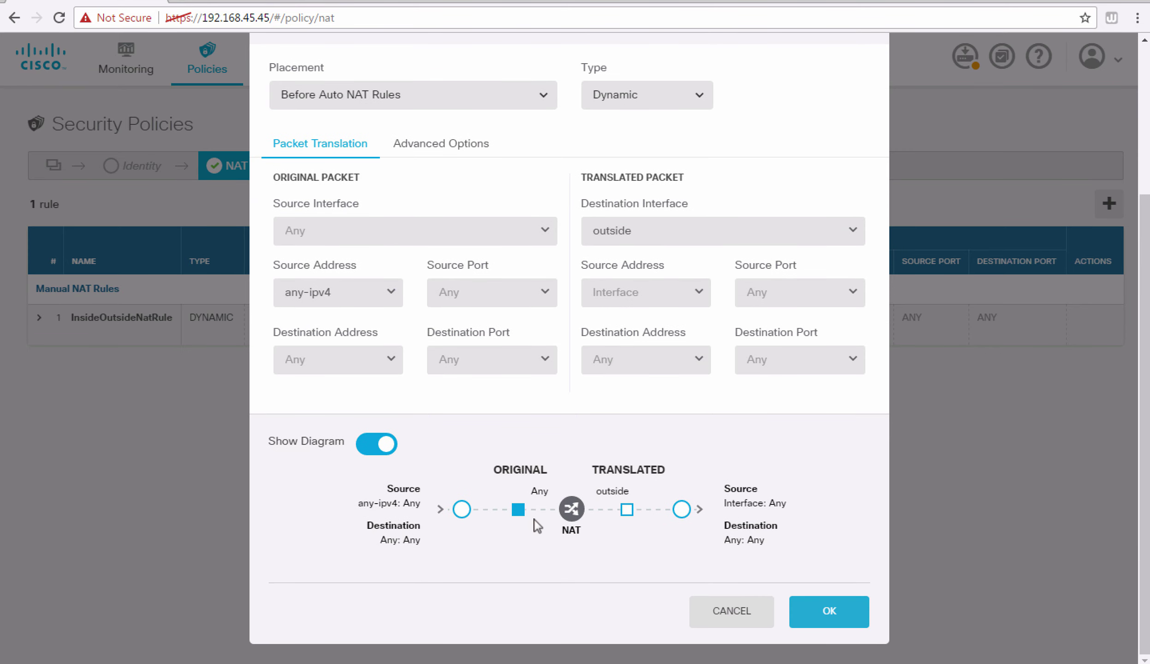
pyautogui.click(810, 619)
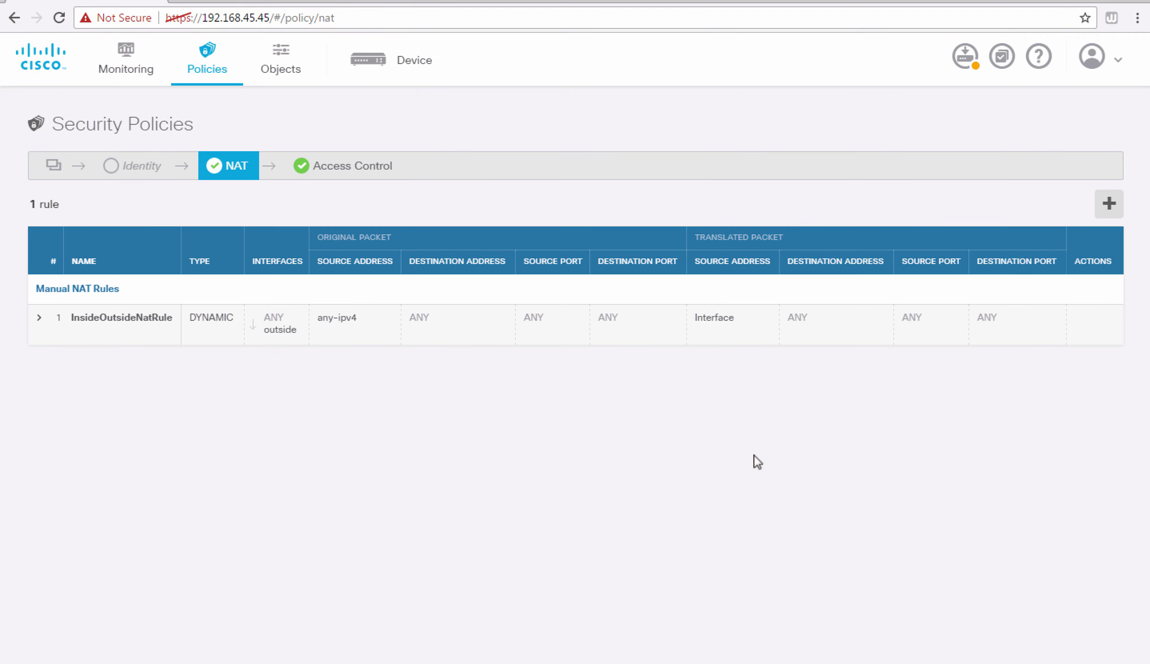
# Step: Show the traffic diagram of the Inside_Outside_Rule access control rule, examine it and accept the rule
pyautogui.click(355, 167)
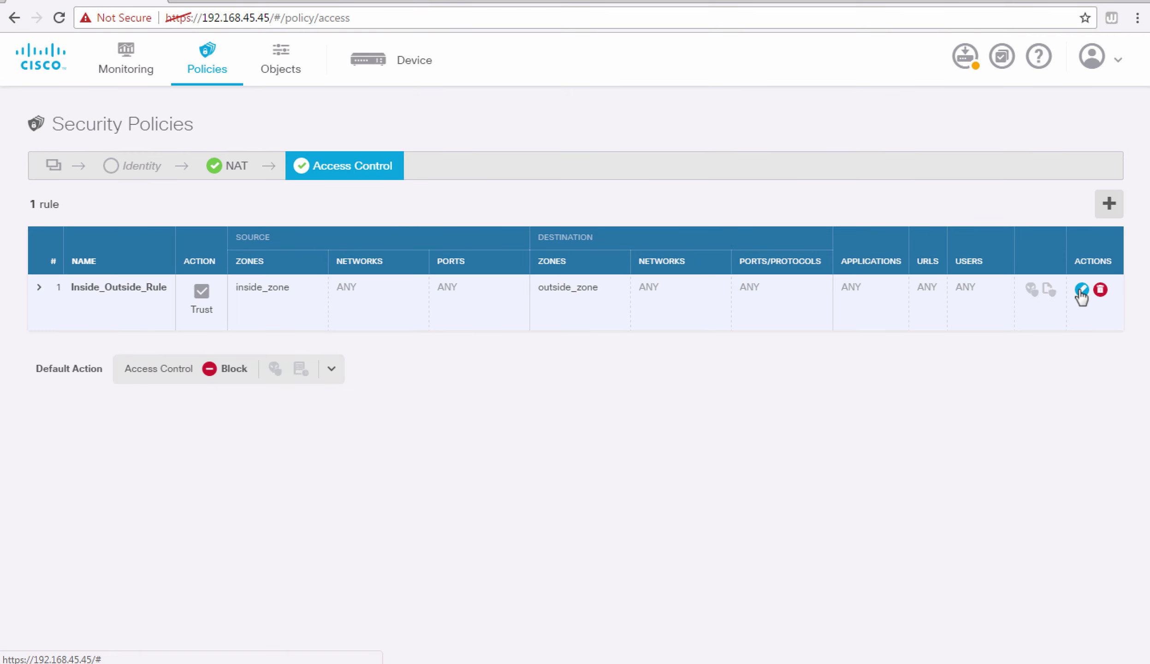
pyautogui.click(1076, 299)
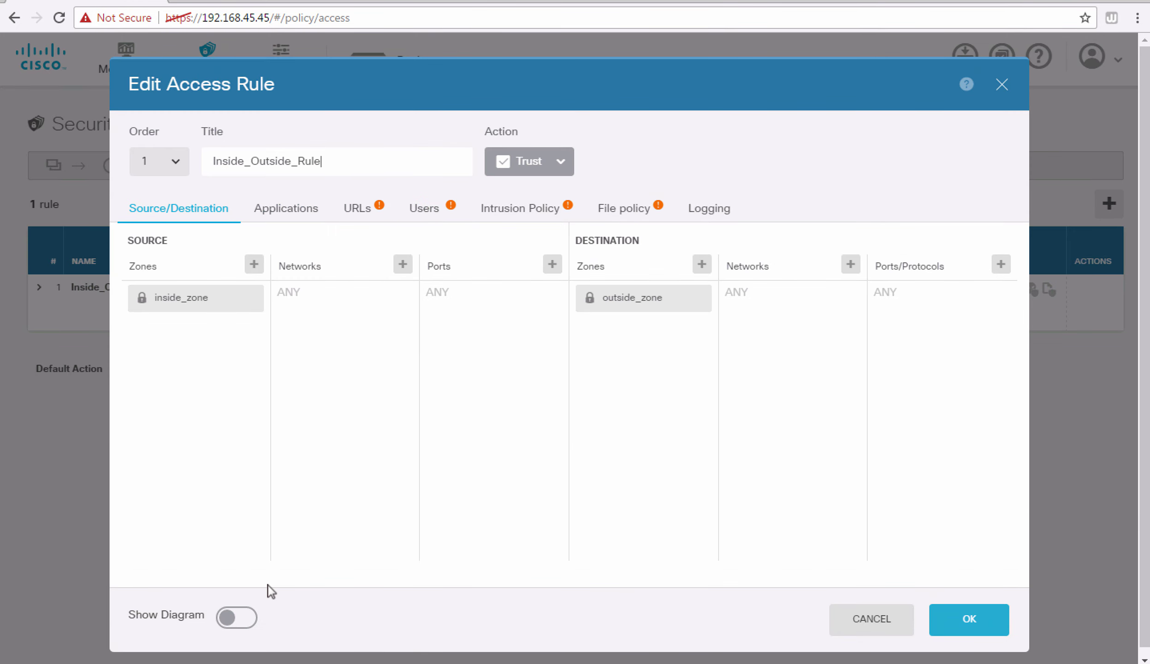
pyautogui.click(240, 617)
pyautogui.scroll(-5, 739, 609)
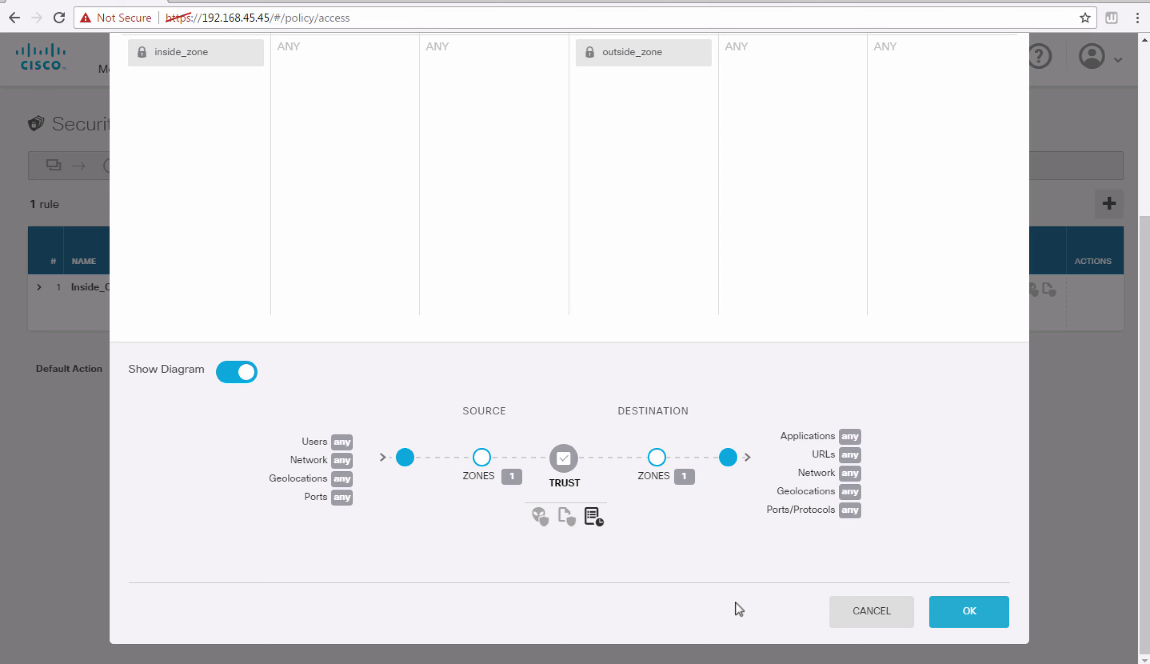
pyautogui.click(970, 612)
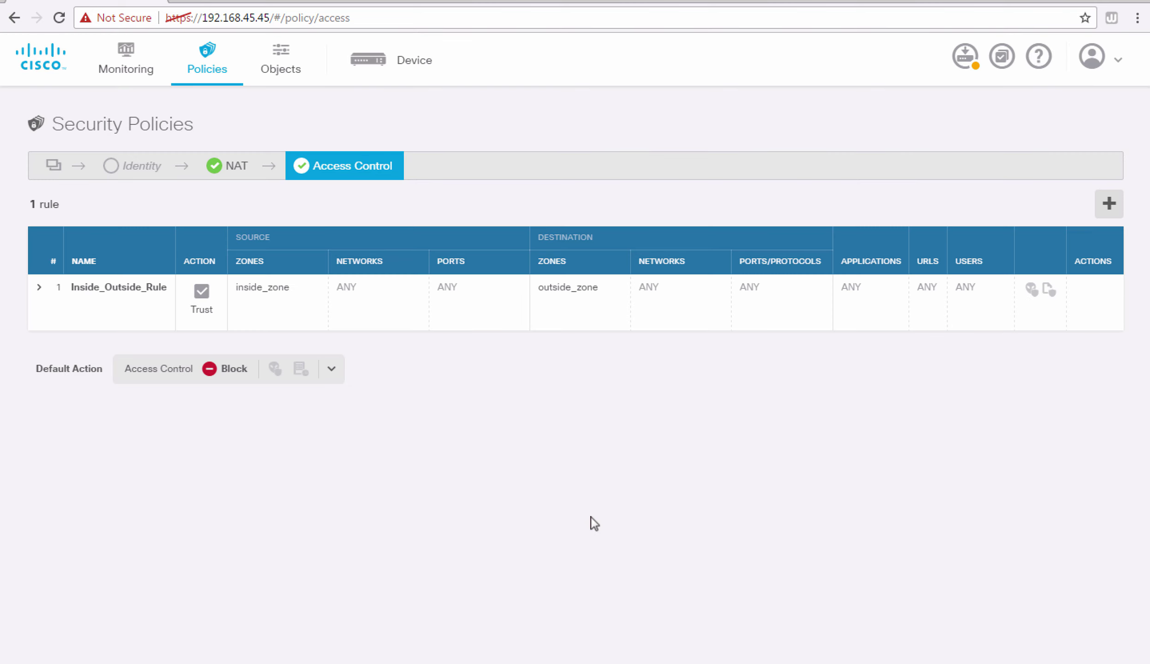
# Step: Look through the deployment history of modified objects and deploy the pending configuration changes to the device
pyautogui.click(964, 62)
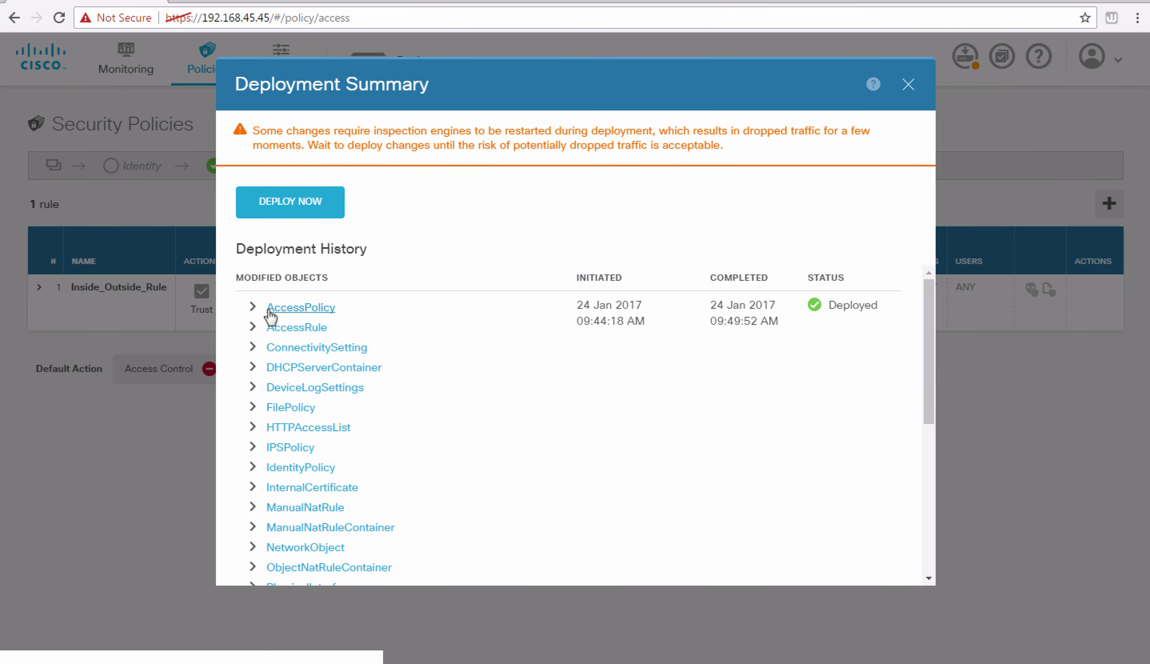
pyautogui.scroll(-6, 378, 395)
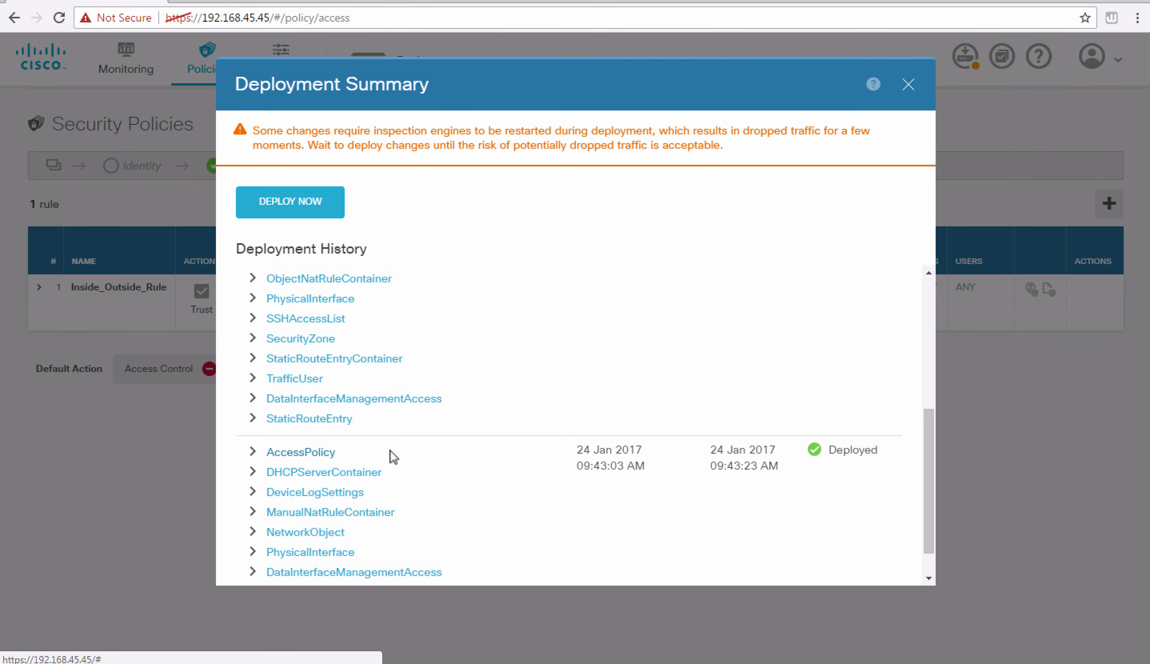
pyautogui.scroll(-1, 390, 450)
pyautogui.scroll(3, 390, 451)
pyautogui.scroll(5, 390, 450)
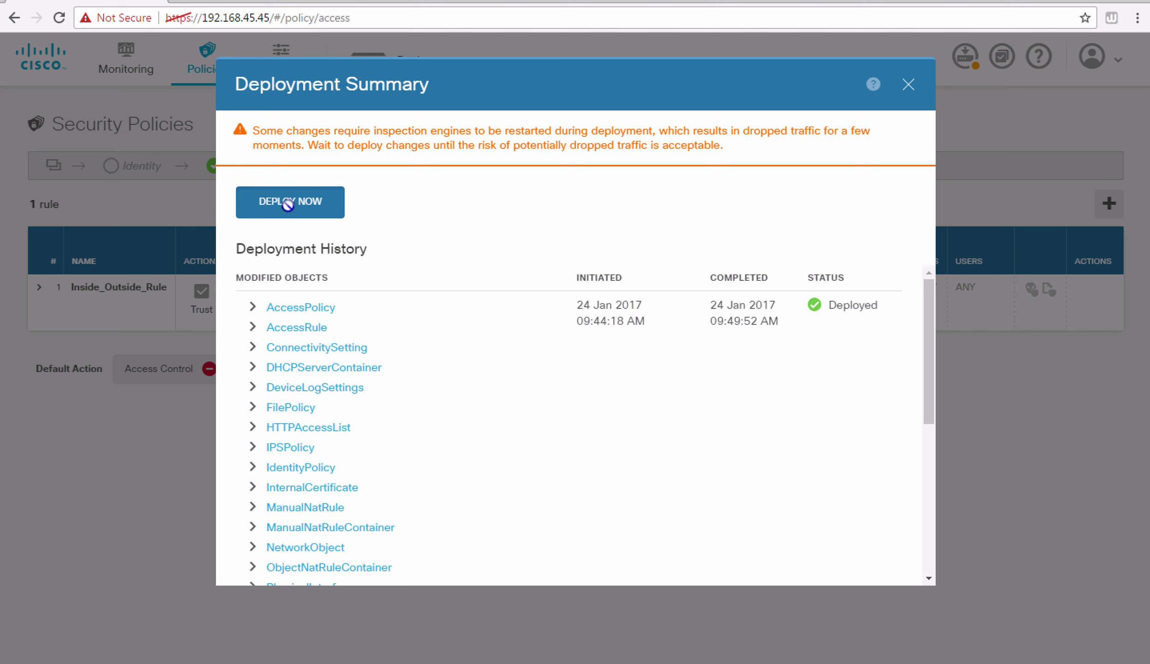
pyautogui.click(288, 204)
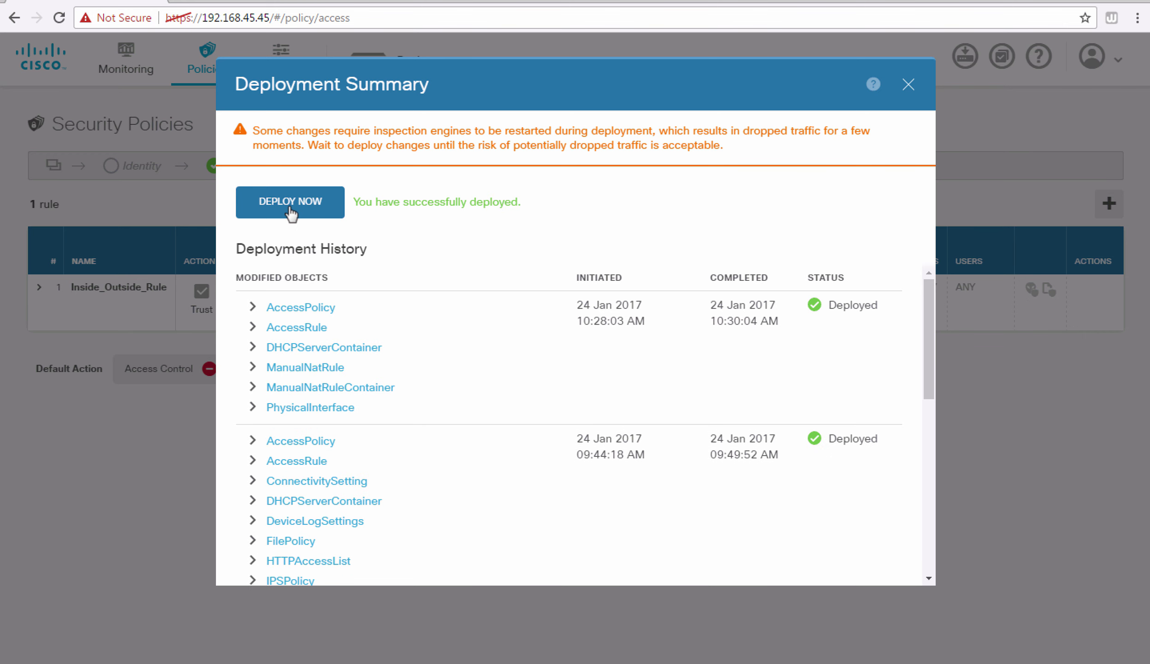